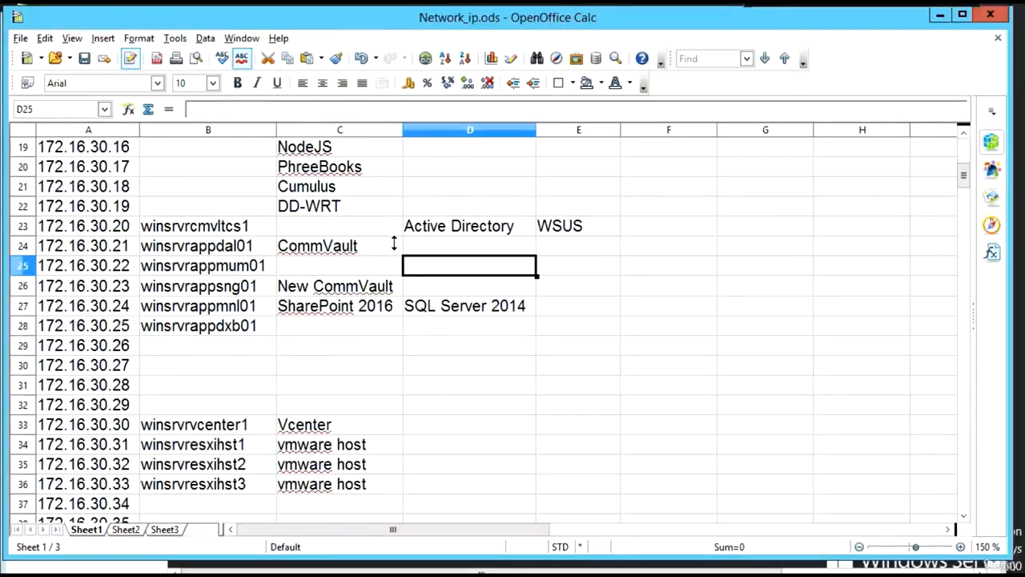
# Review the server hostnames and roles in rows 23 to 26 of the IP address sheet, especially the CommVault and New CommVault entries
pyautogui.click(171, 230)
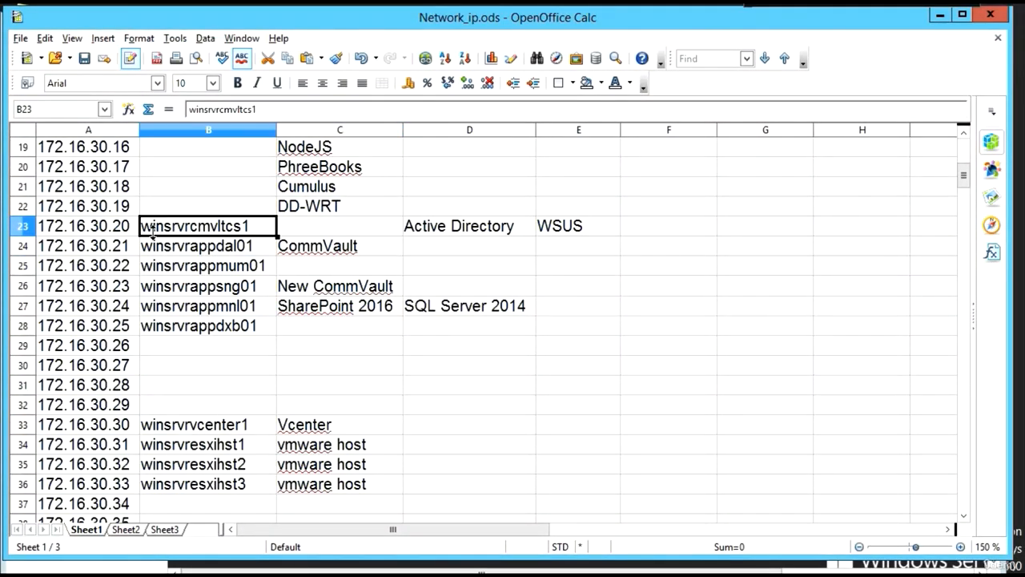
pyautogui.click(194, 246)
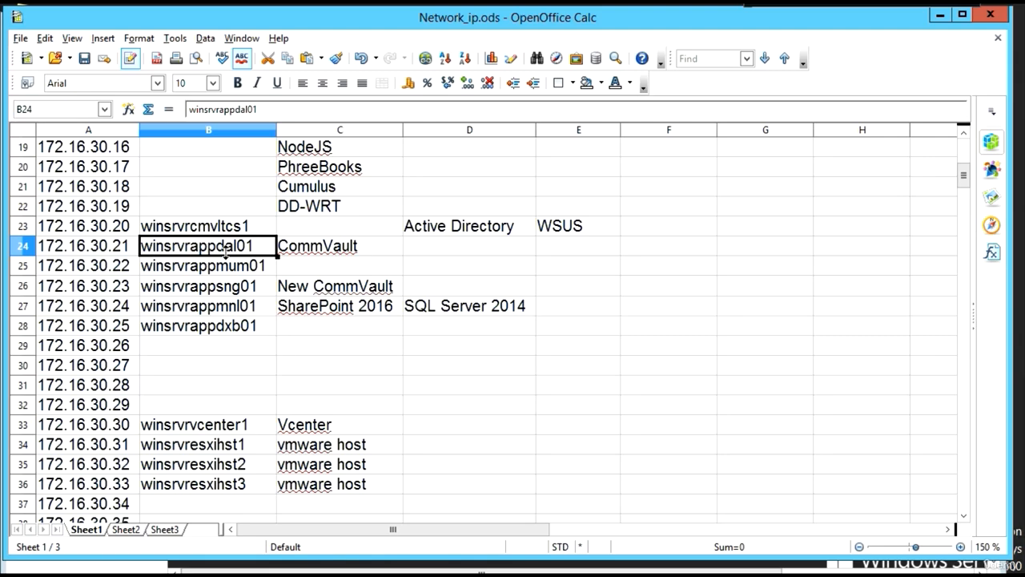
pyautogui.click(292, 246)
pyautogui.click(186, 248)
pyautogui.click(236, 286)
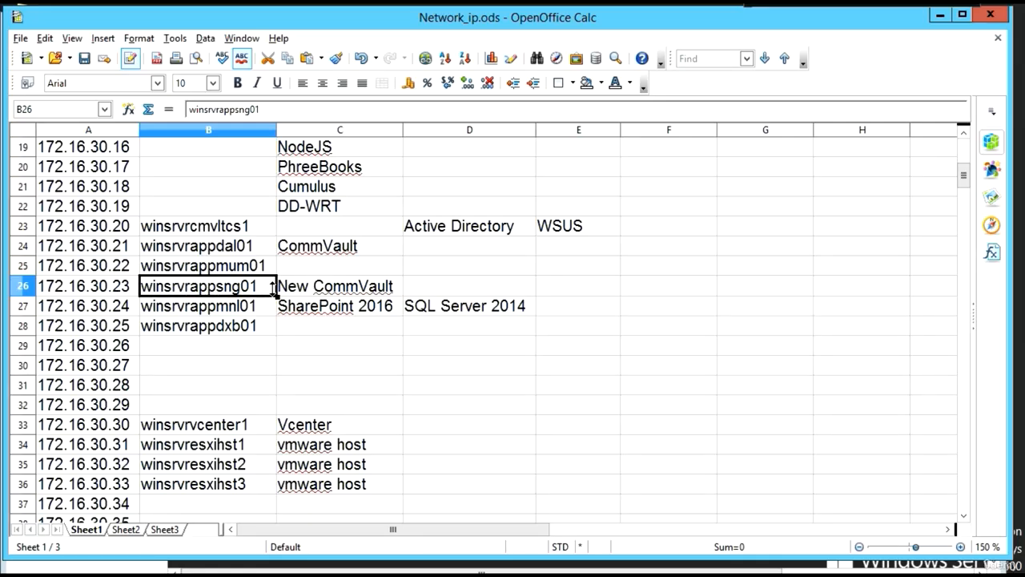
pyautogui.click(251, 246)
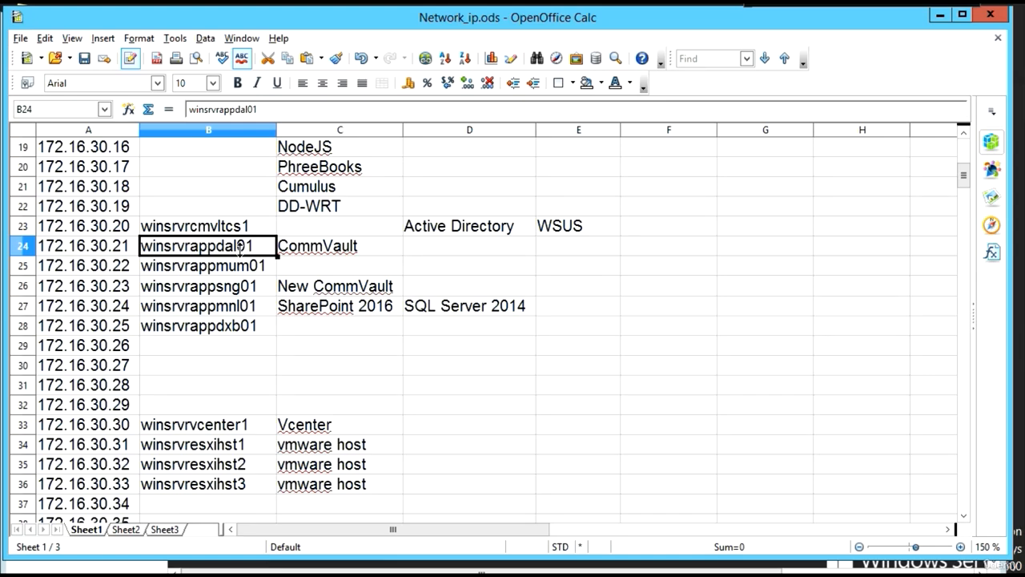
pyautogui.click(248, 292)
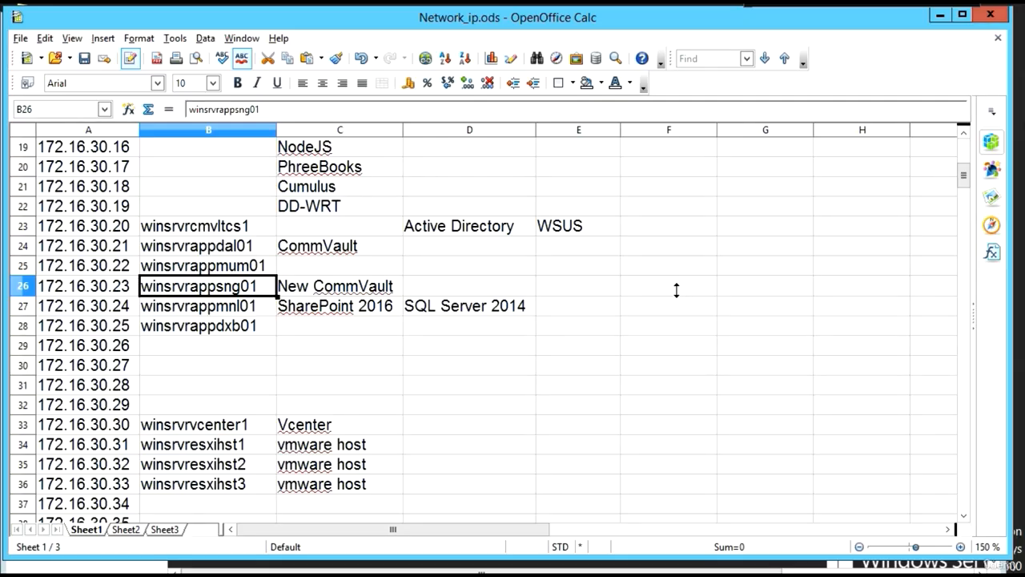
pyautogui.click(373, 284)
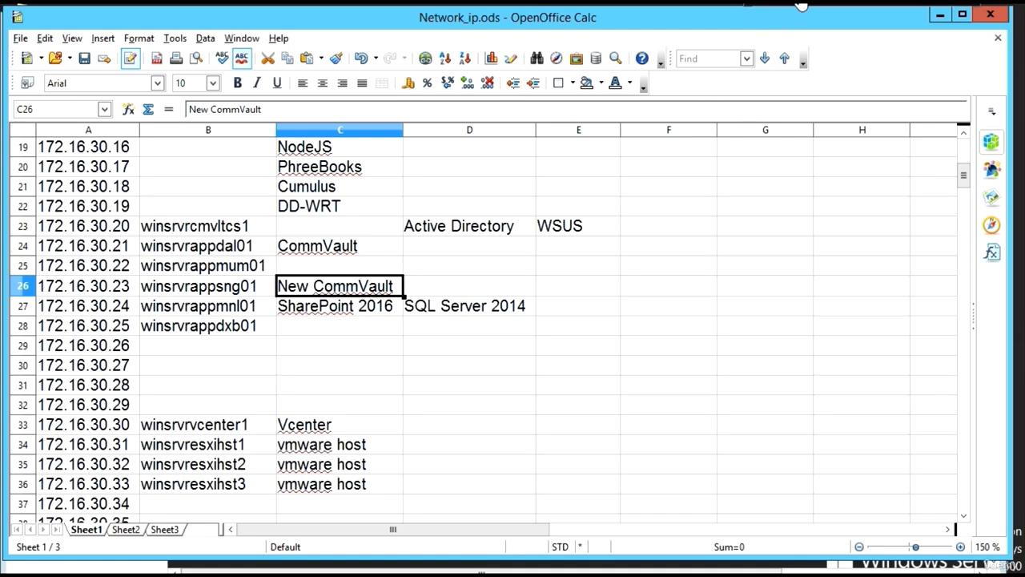
pyautogui.click(418, 286)
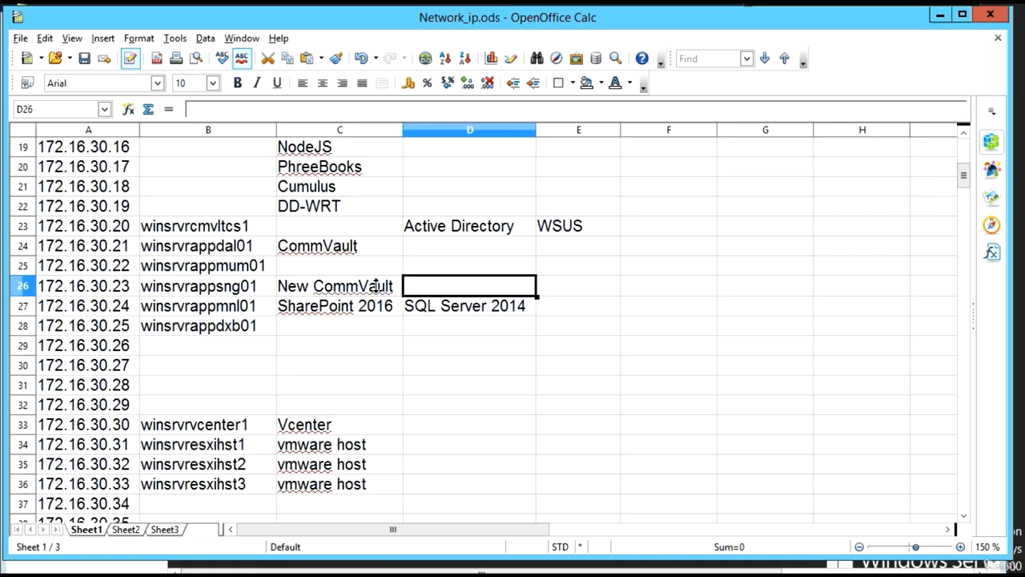
pyautogui.click(271, 287)
pyautogui.click(310, 287)
pyautogui.click(268, 287)
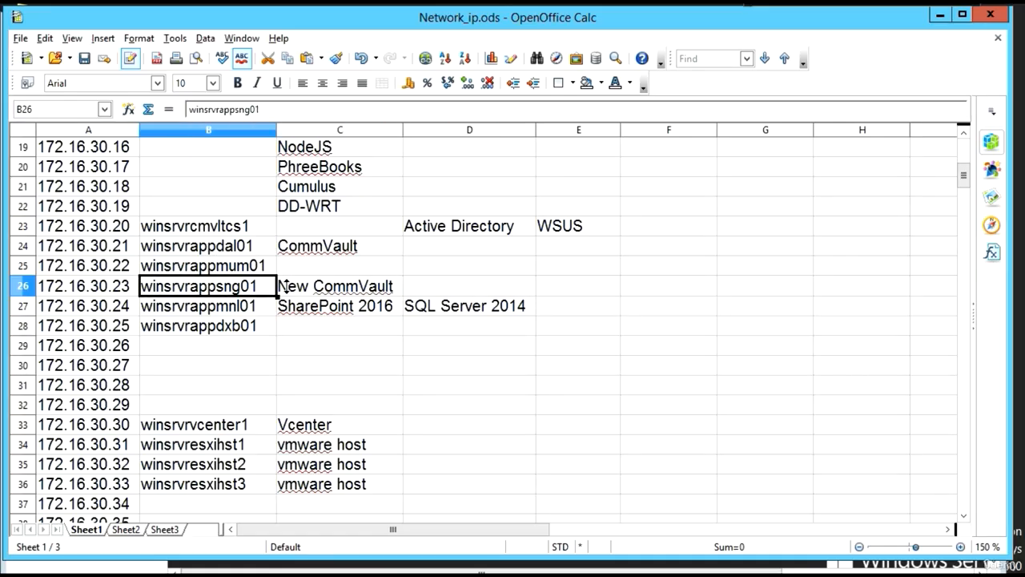
pyautogui.click(304, 287)
pyautogui.click(265, 289)
pyautogui.click(250, 243)
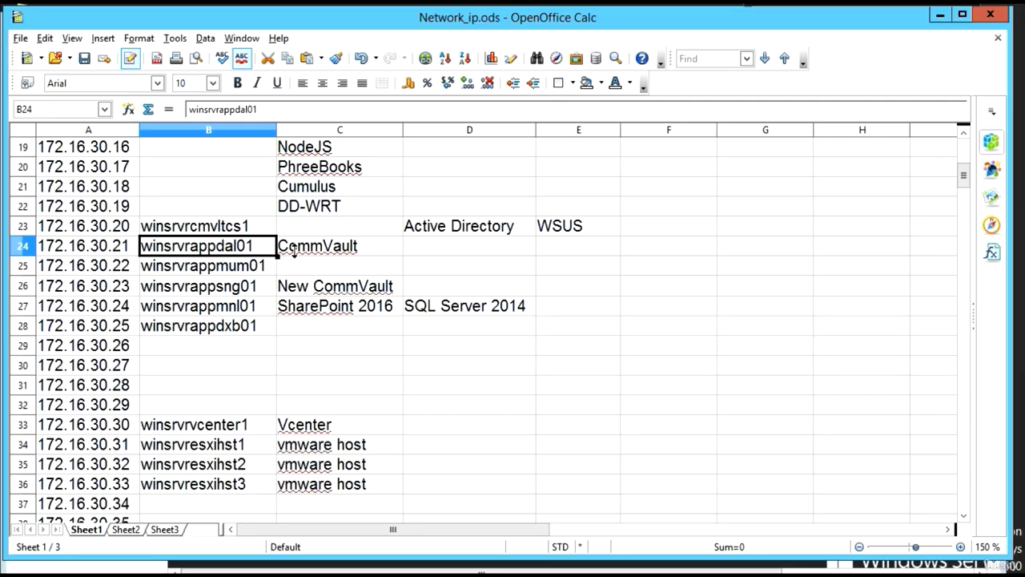
pyautogui.click(258, 288)
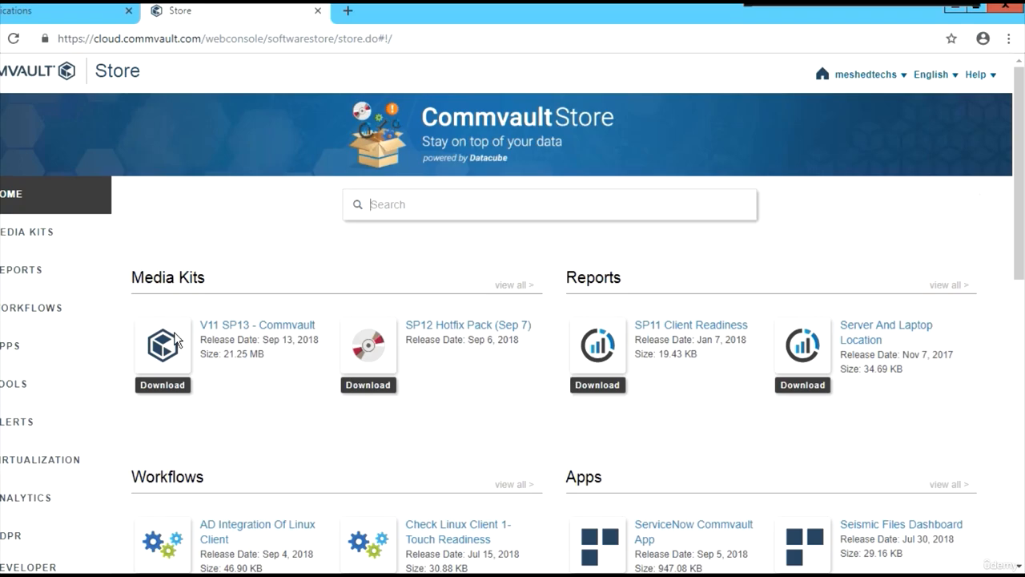
# Look through the media kit categories in the Commvault Store, including the full list of Enterprise Kits
pyautogui.click(40, 234)
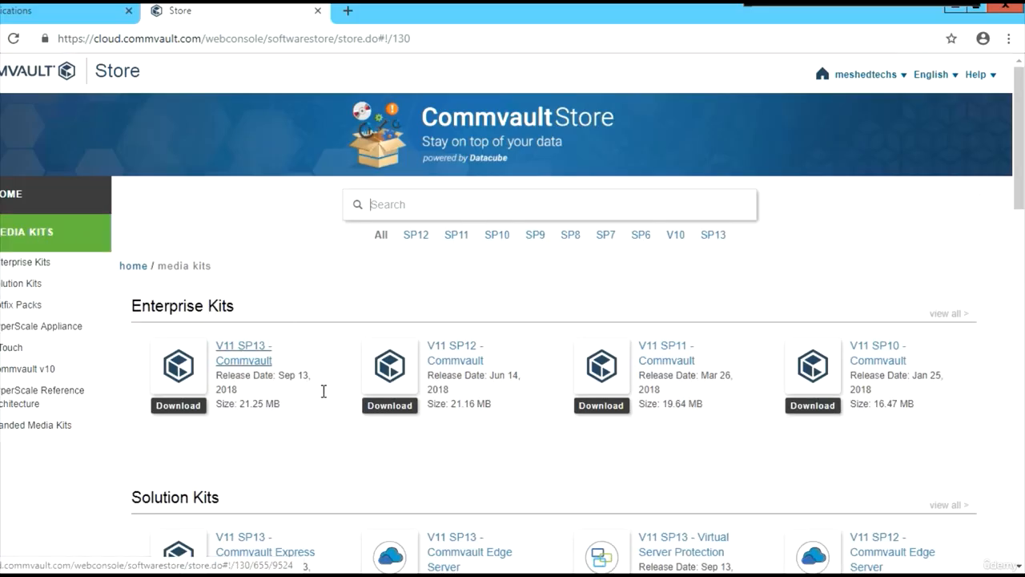
pyautogui.scroll(-1, 324, 439)
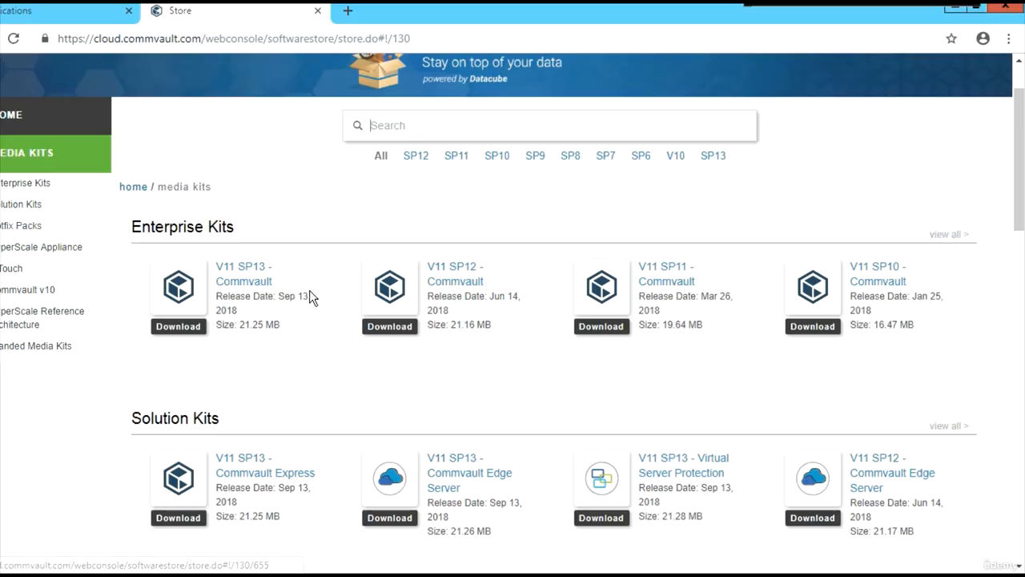
pyautogui.scroll(-2, 309, 290)
pyautogui.scroll(-2, 230, 364)
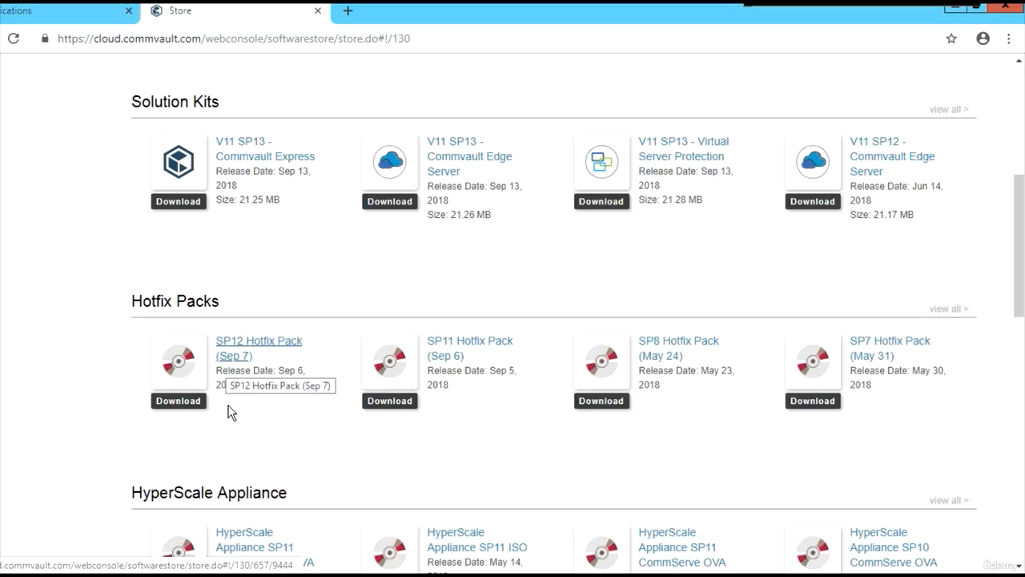
pyautogui.scroll(-3, 230, 405)
pyautogui.scroll(-5, 232, 418)
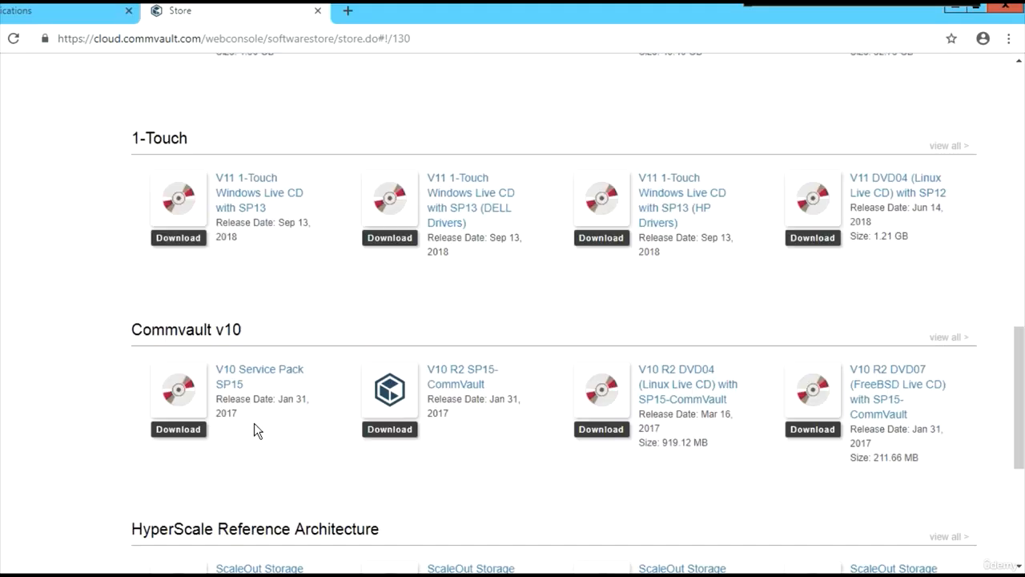
pyautogui.scroll(-3, 270, 428)
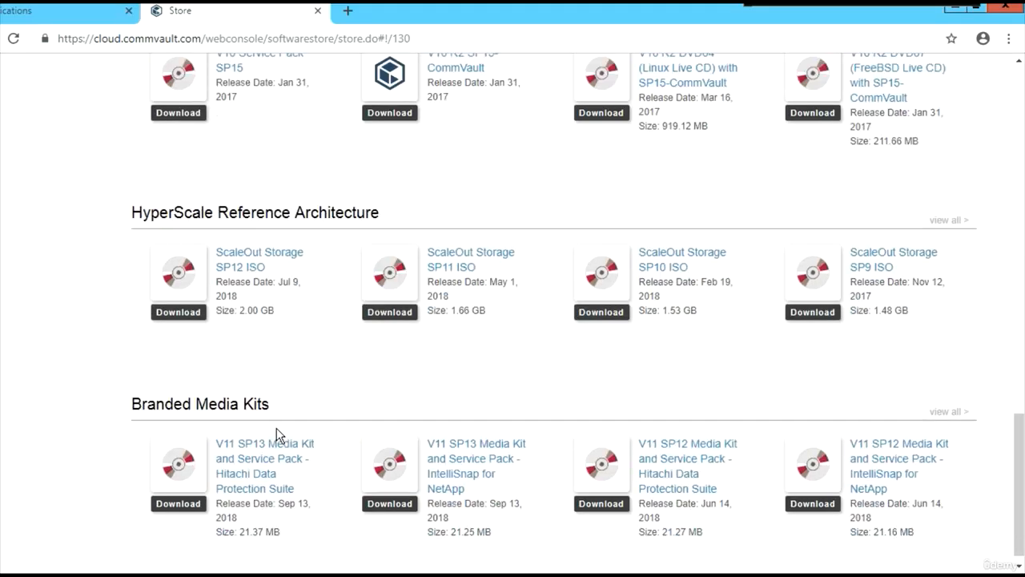
pyautogui.scroll(-1, 276, 428)
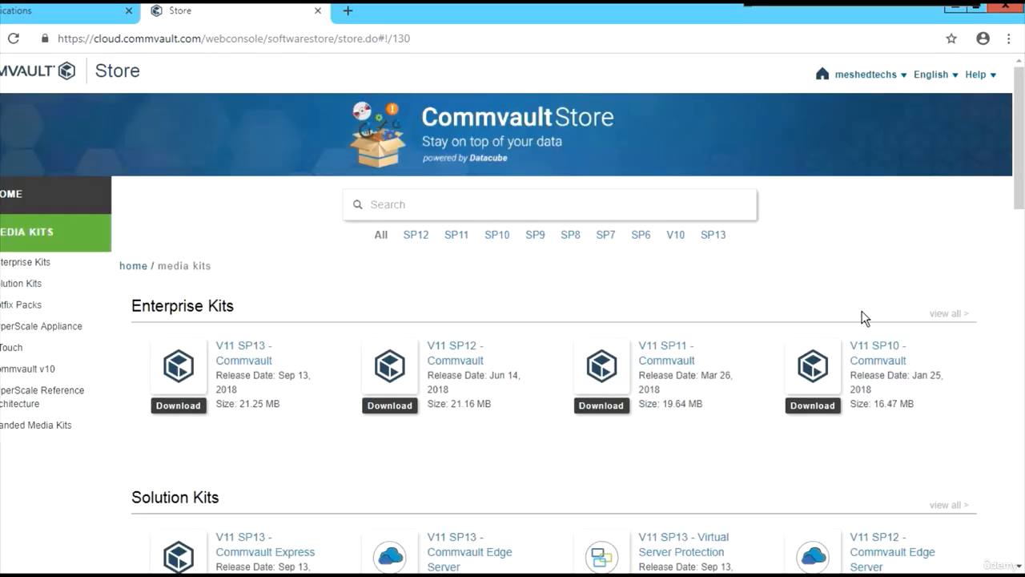
pyautogui.click(940, 316)
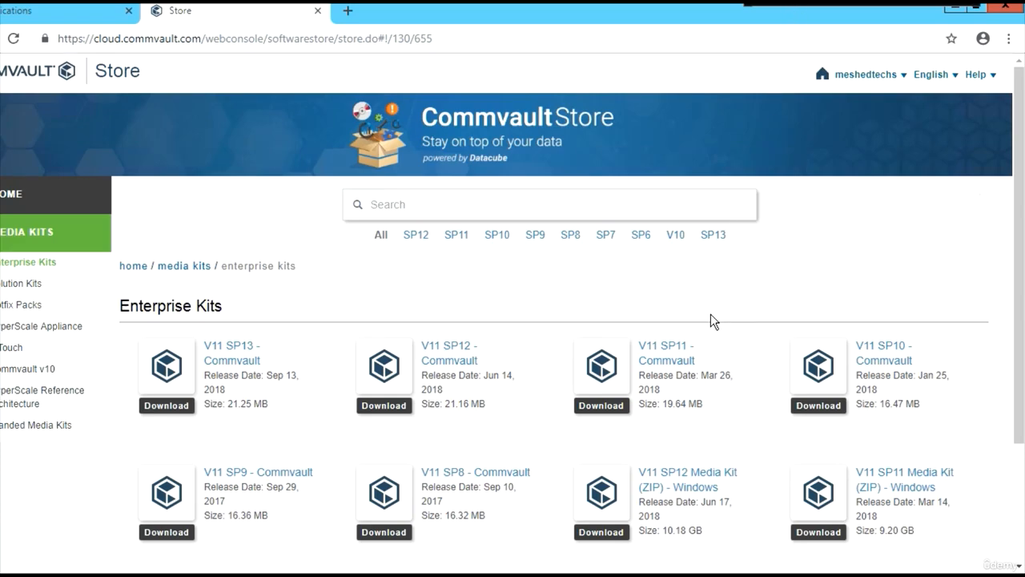
pyautogui.scroll(-2, 806, 277)
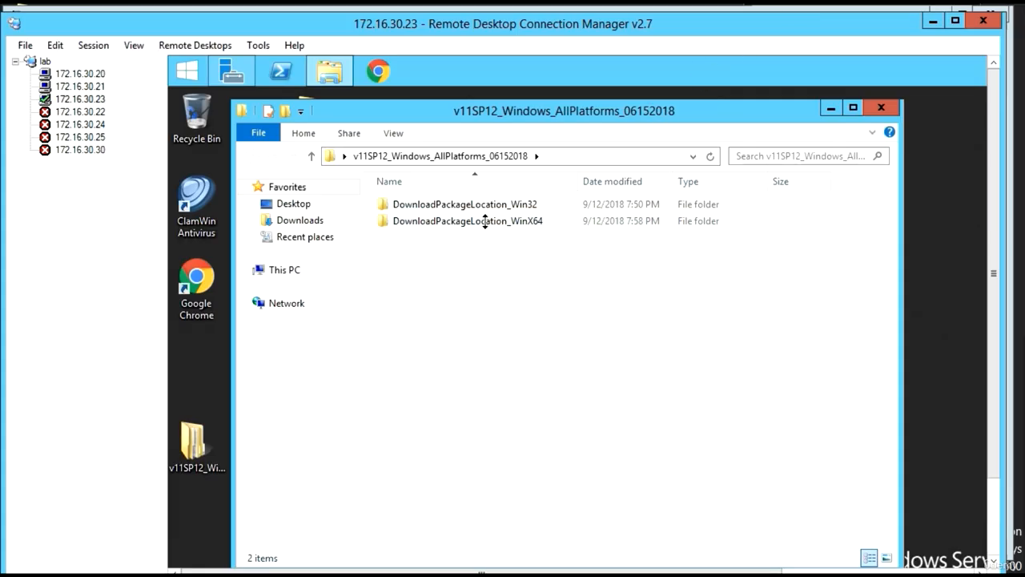
# On the 172.16.30.23 remote desktop, open the DownloadPackageLocation_WinX64 folder and run Setup as administrator
pyautogui.doubleClick(440, 221)
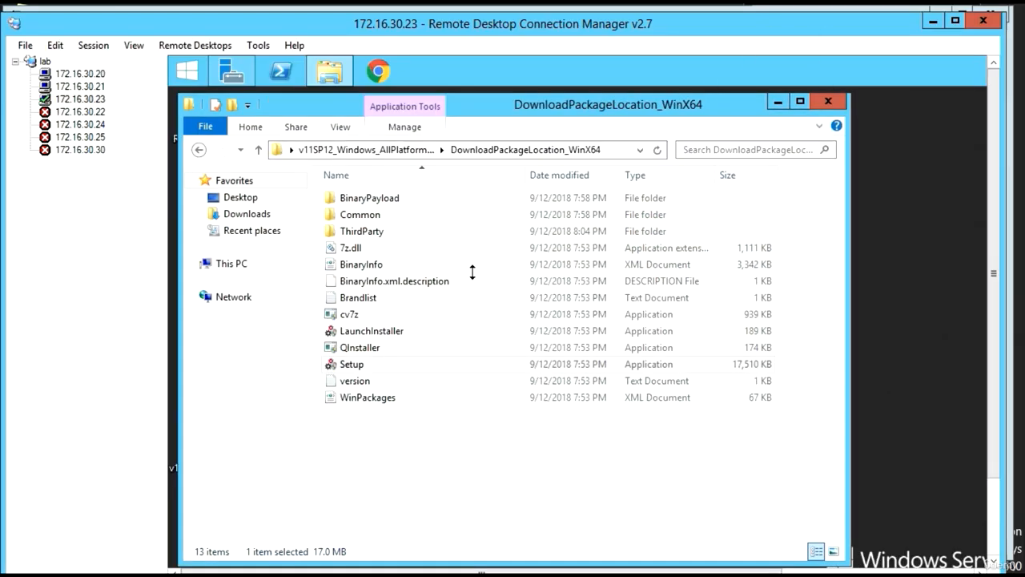
pyautogui.rightClick(347, 368)
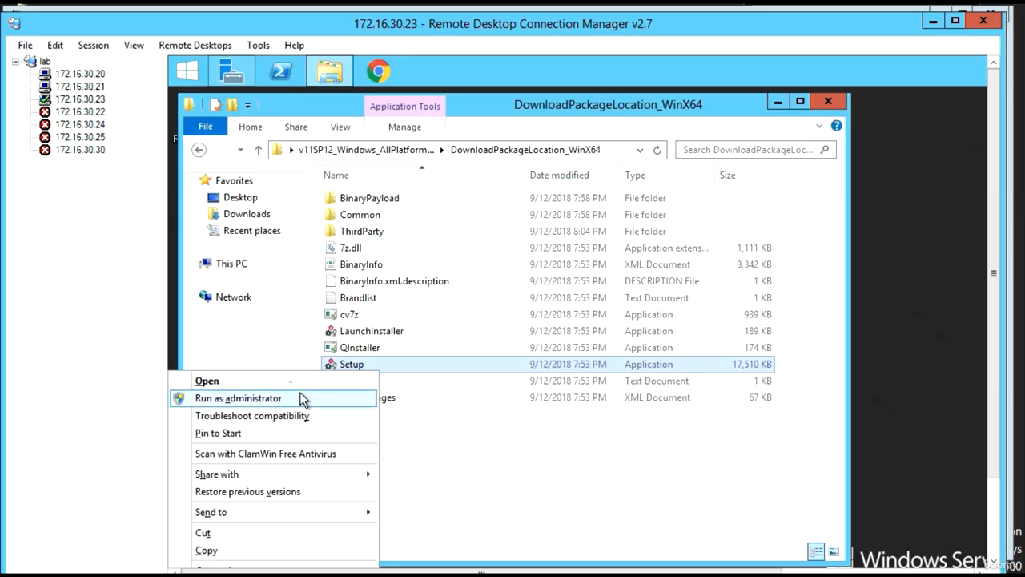
pyautogui.click(300, 396)
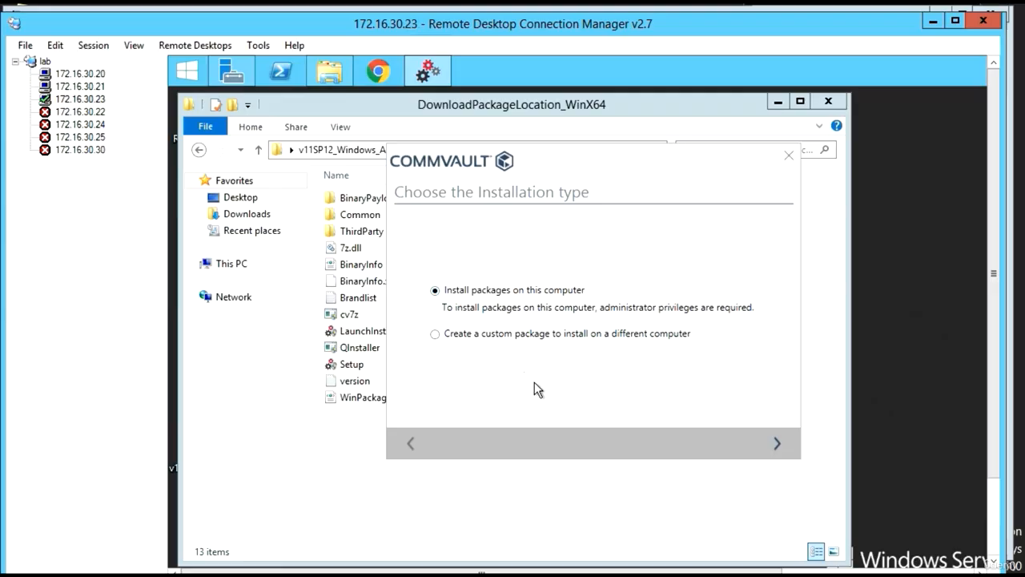
# Choose to install packages on this computer, keeping CommServe, MediaAgent, Web Server, Web Console, WorkFlow Engine, Index Store and Content Extractor selected
pyautogui.click(774, 445)
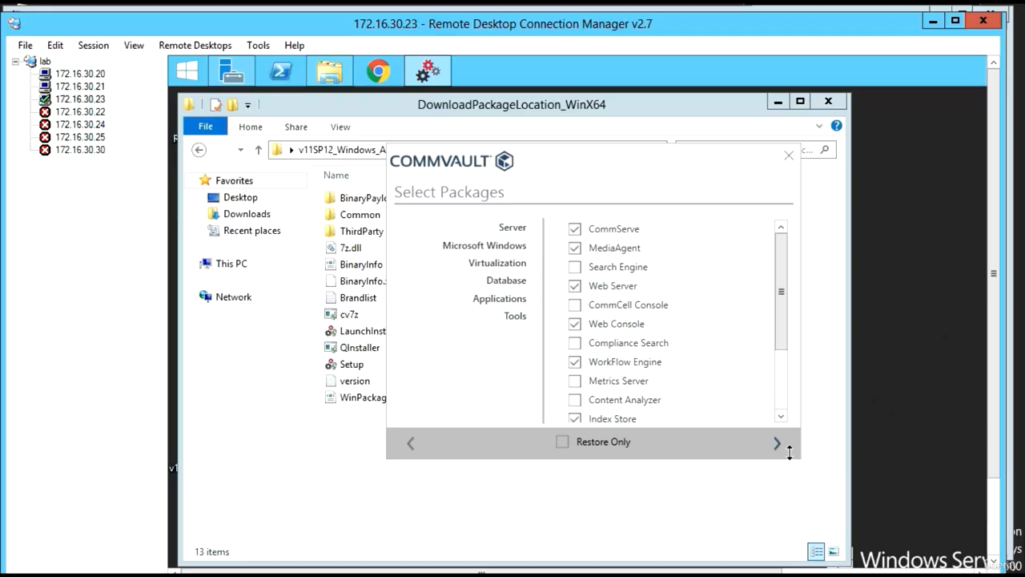
pyautogui.moveTo(782, 294); pyautogui.dragTo(779, 417)
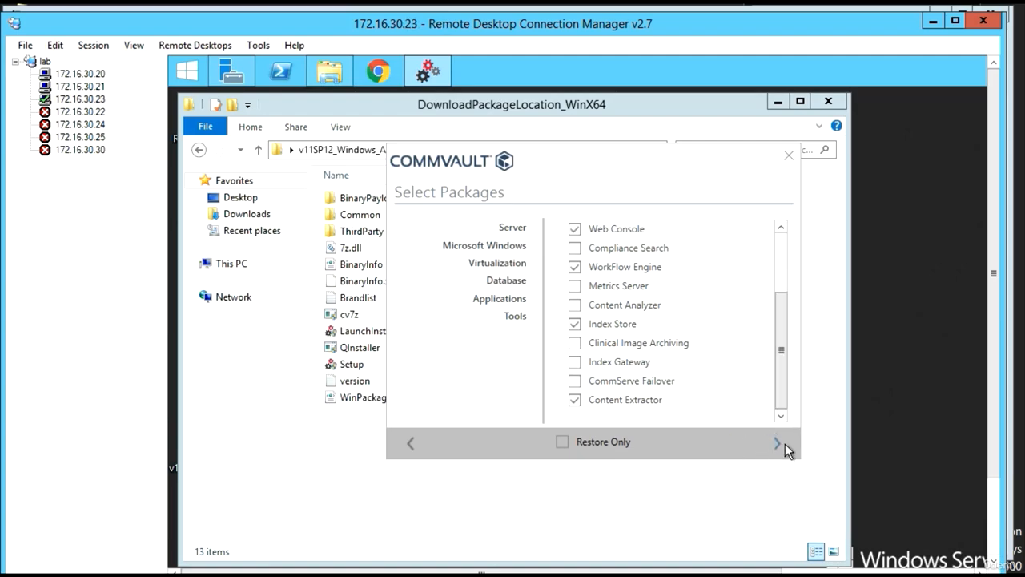
pyautogui.click(780, 445)
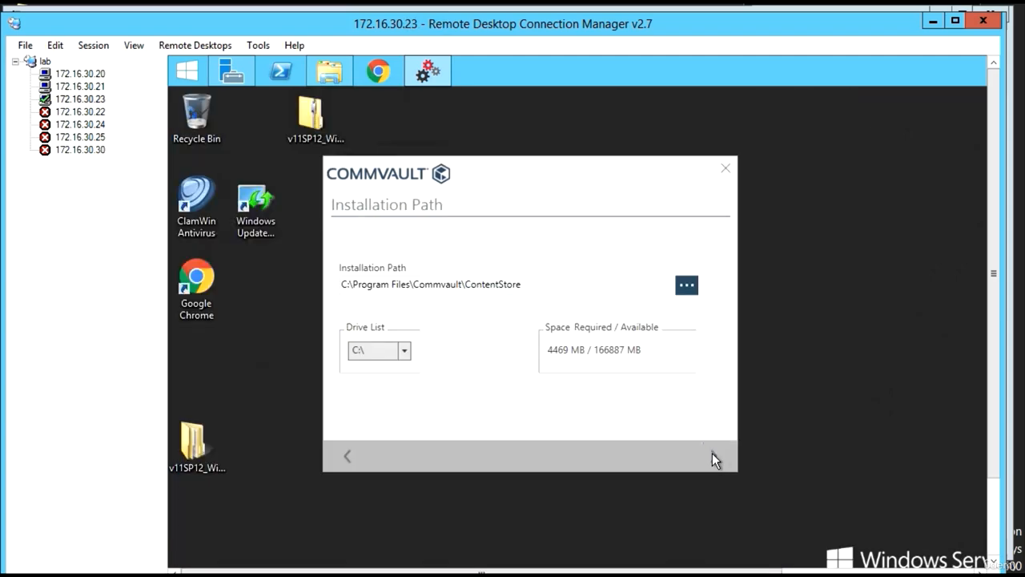
# Accept the default C: drive paths for the Commvault software, the SQL Server engine and the CommServe database
pyautogui.click(712, 454)
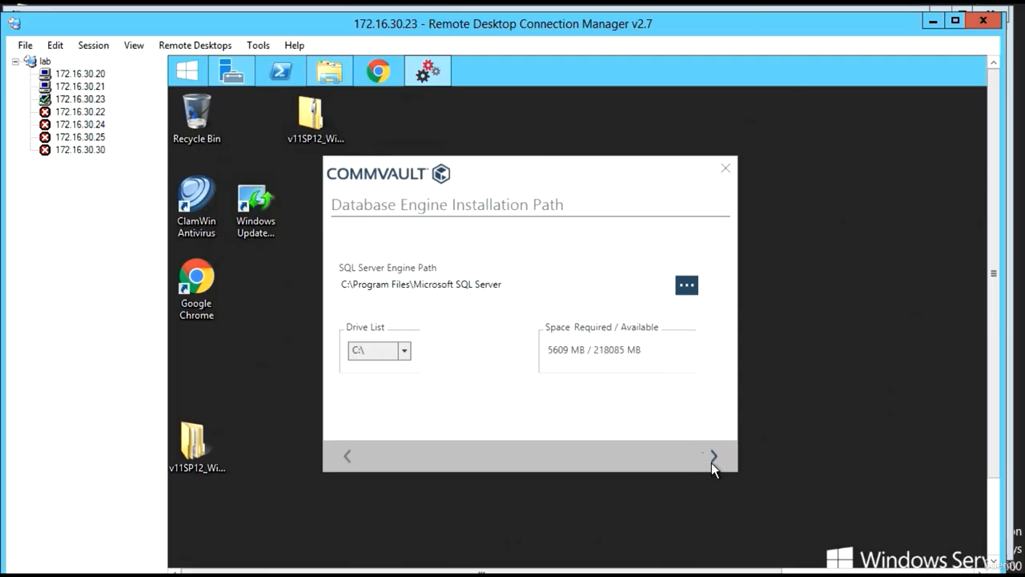
pyautogui.click(711, 463)
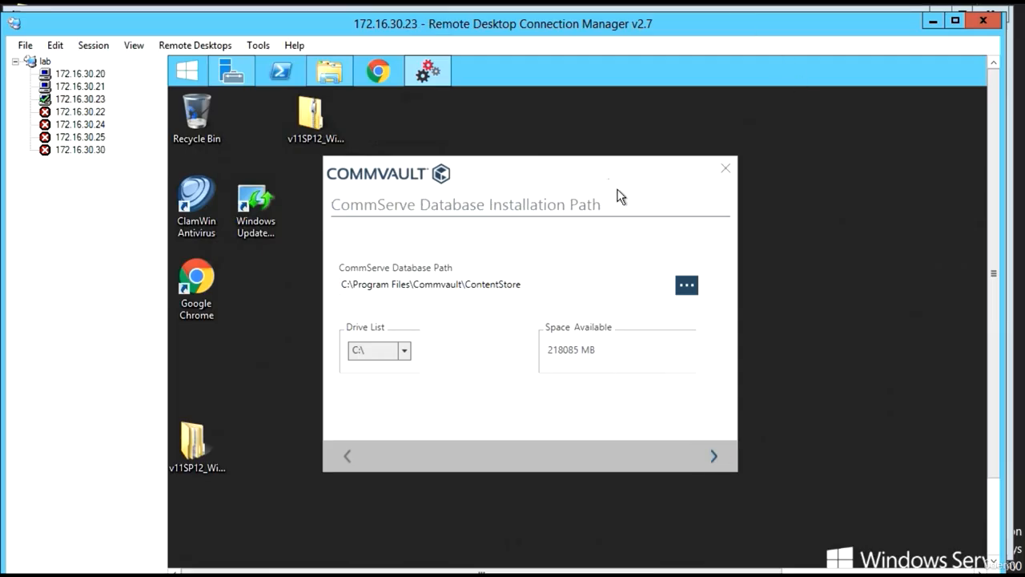
pyautogui.click(712, 458)
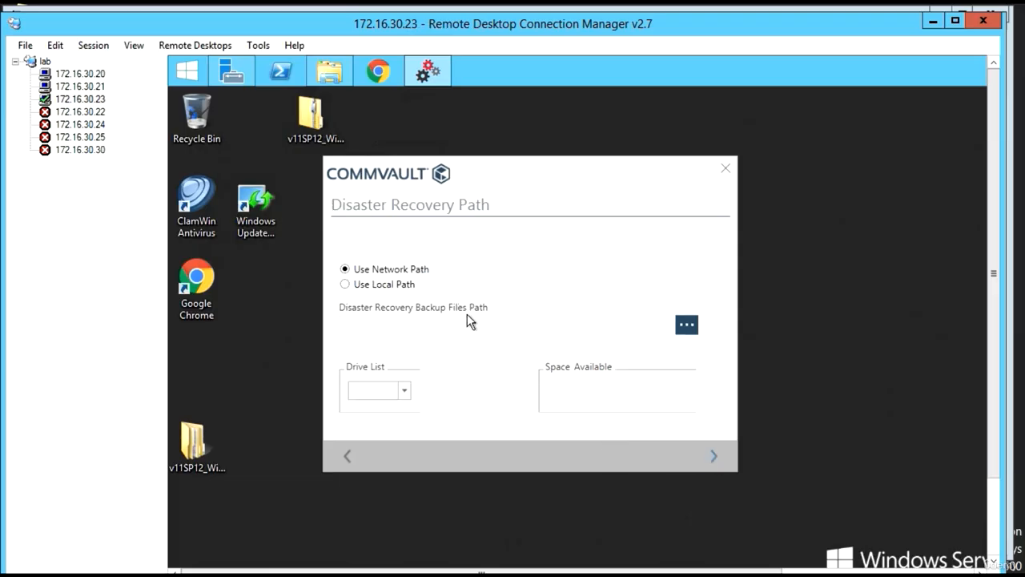
# Choose a local path for the disaster recovery backup files and leave the proxy service unconfigured
pyautogui.click(345, 285)
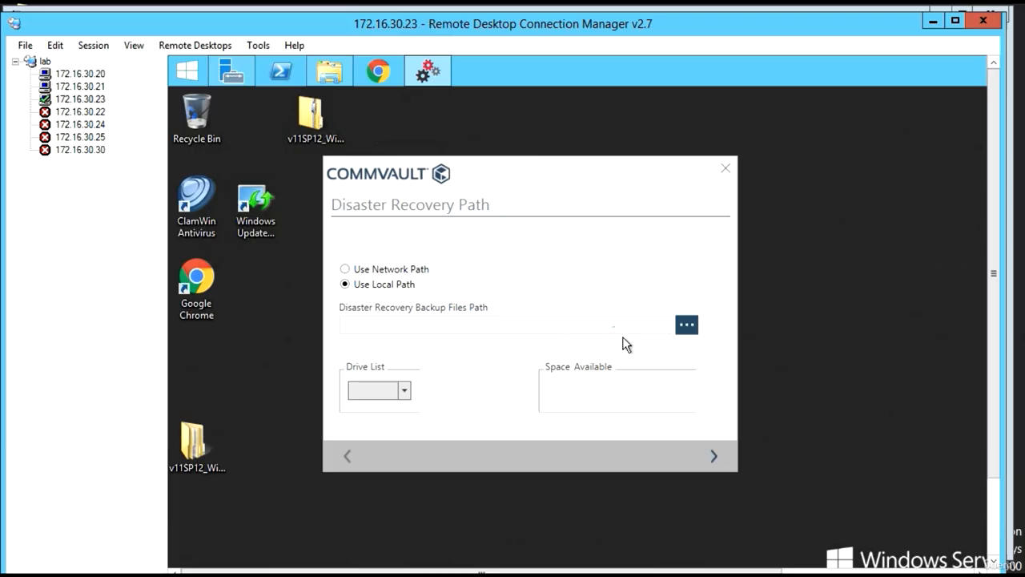
pyautogui.click(714, 454)
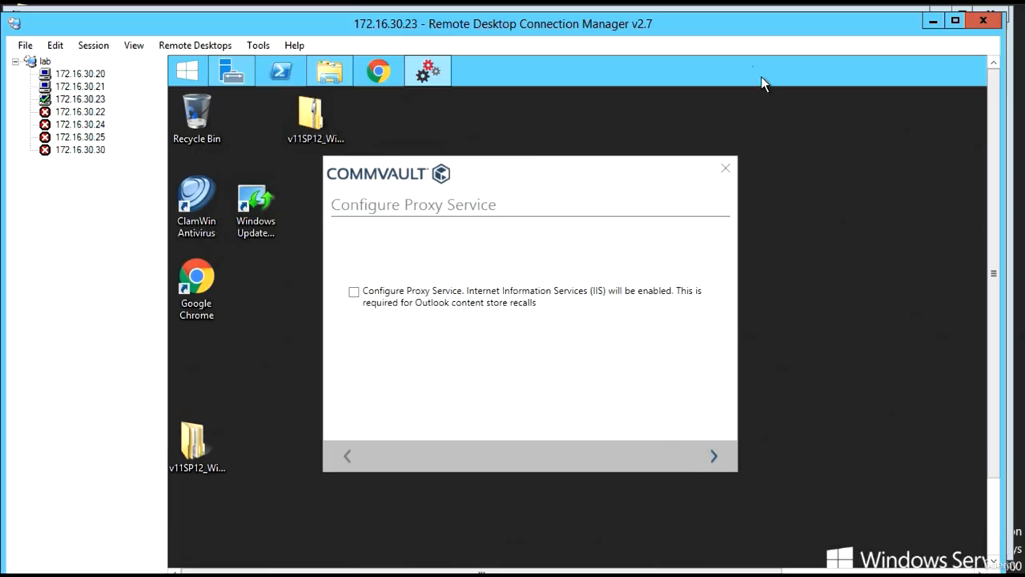
pyautogui.click(714, 455)
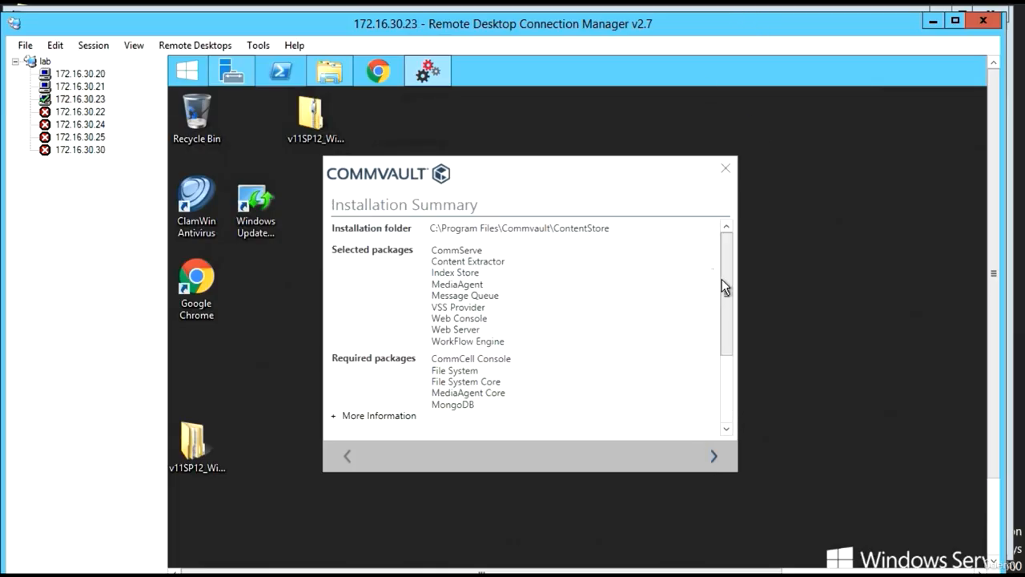
# Review the installation summary, try to proceed with the installation, and exit the installer
pyautogui.moveTo(729, 280); pyautogui.dragTo(719, 383)
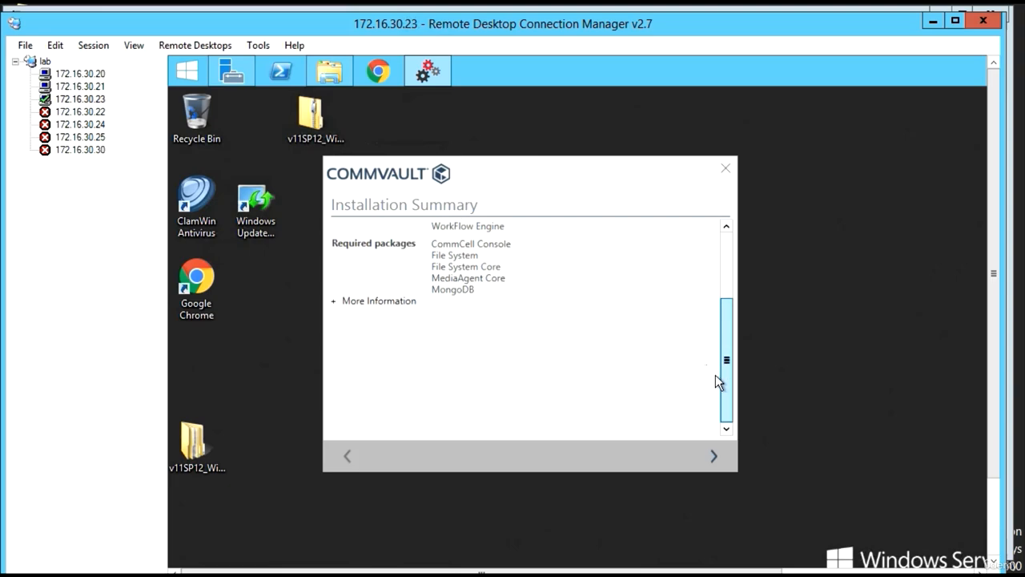
pyautogui.click(333, 302)
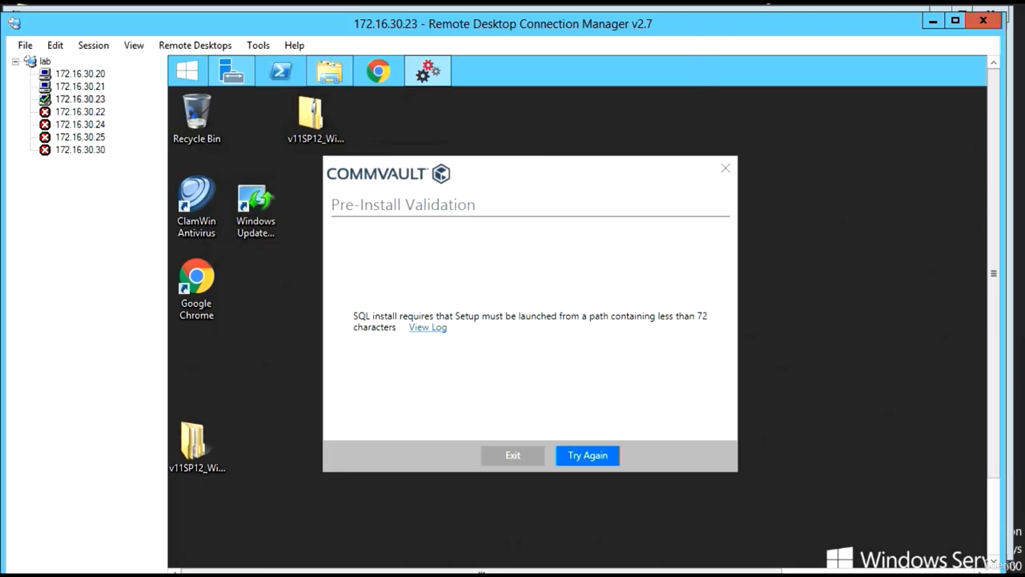
pyautogui.click(512, 455)
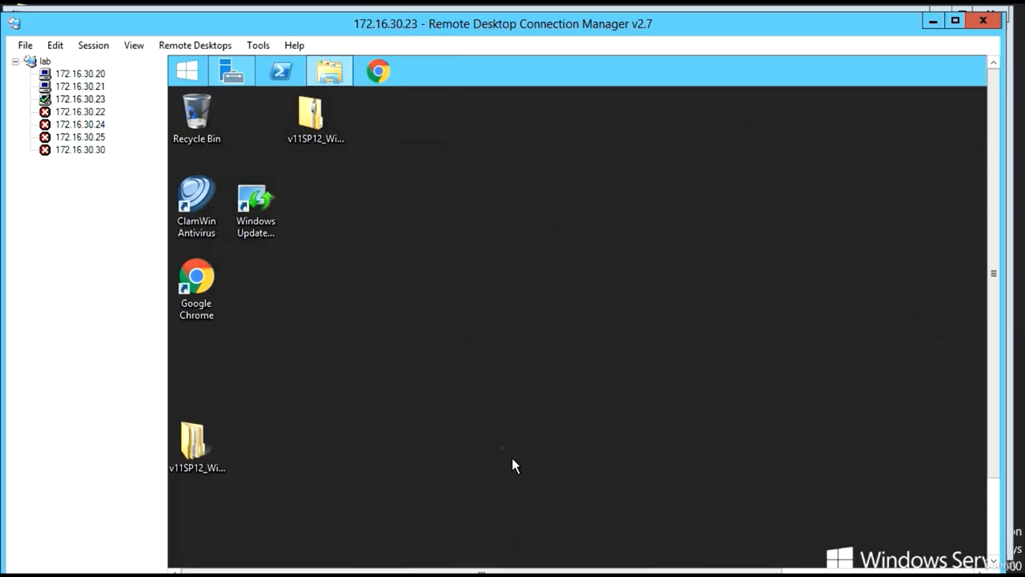
# Rename the extracted v11SP12 Windows package folder on the desktop to 1
pyautogui.rightClick(199, 458)
pyautogui.click(207, 423)
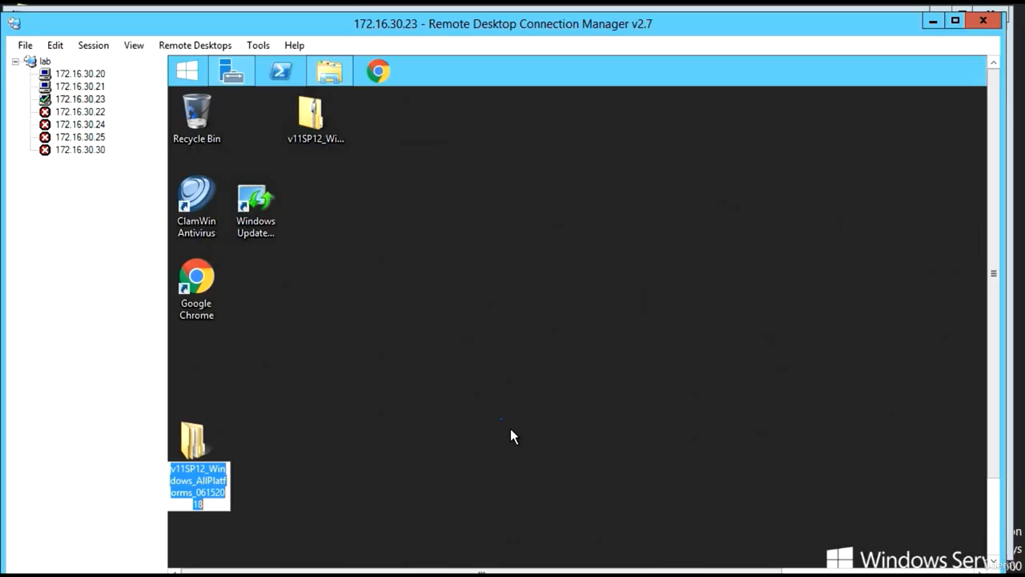
pyautogui.write('1')
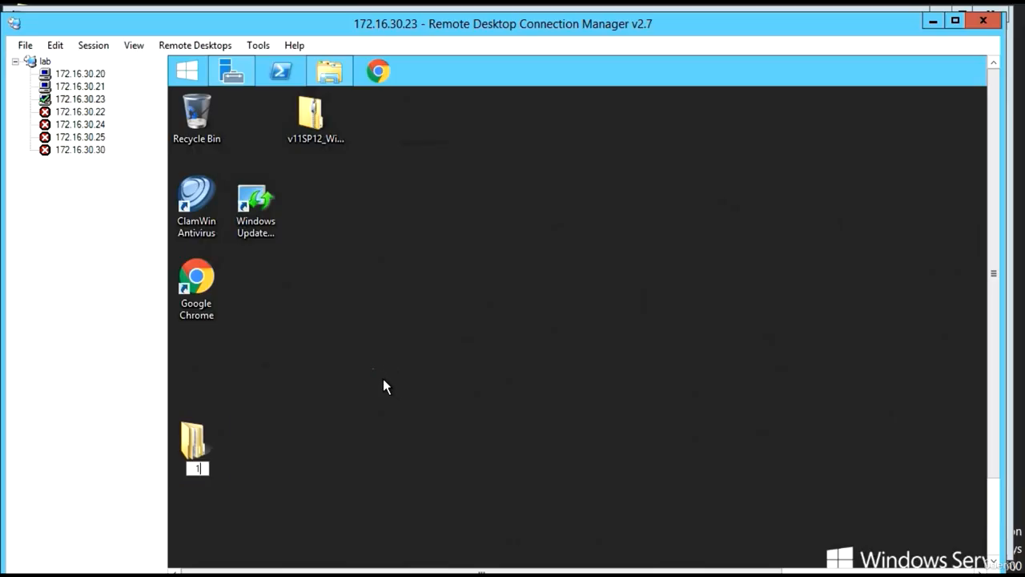
pyautogui.press('Return')
# Move the DownloadPackageLocation_WinX64 folder out of folder 1 onto the desktop
pyautogui.doubleClick(205, 431)
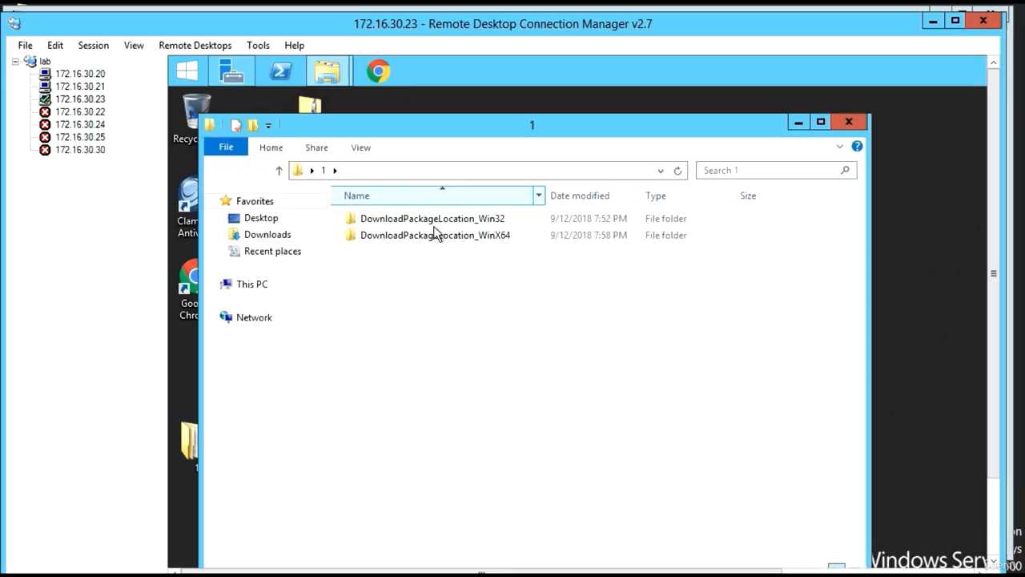
pyautogui.moveTo(419, 236); pyautogui.dragTo(316, 295)
pyautogui.click(851, 124)
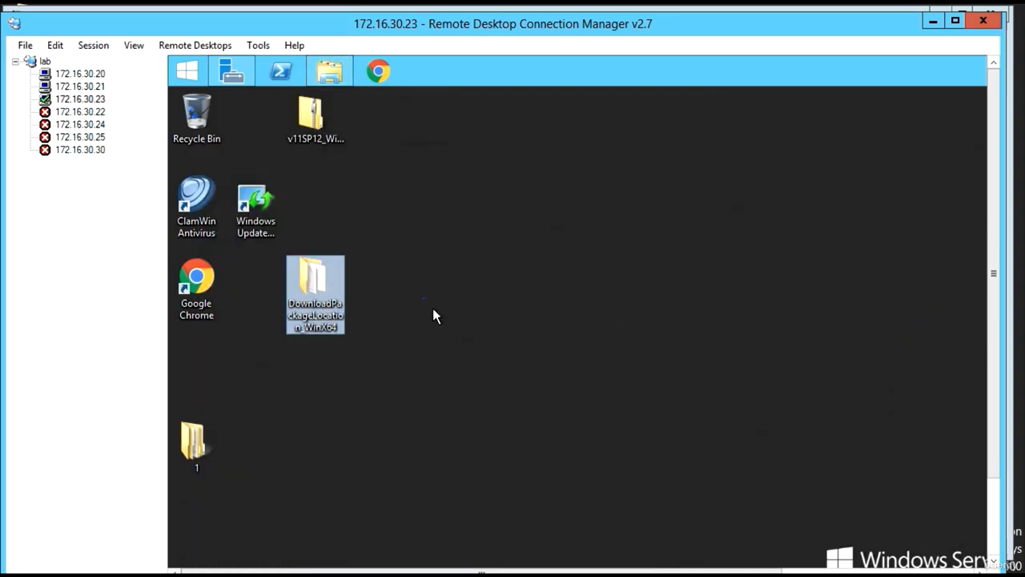
# Launch Commvault setup from the DownloadPackageLocation_WinX64 folder, allow it to make changes, and resume the unfinished installation
pyautogui.doubleClick(320, 286)
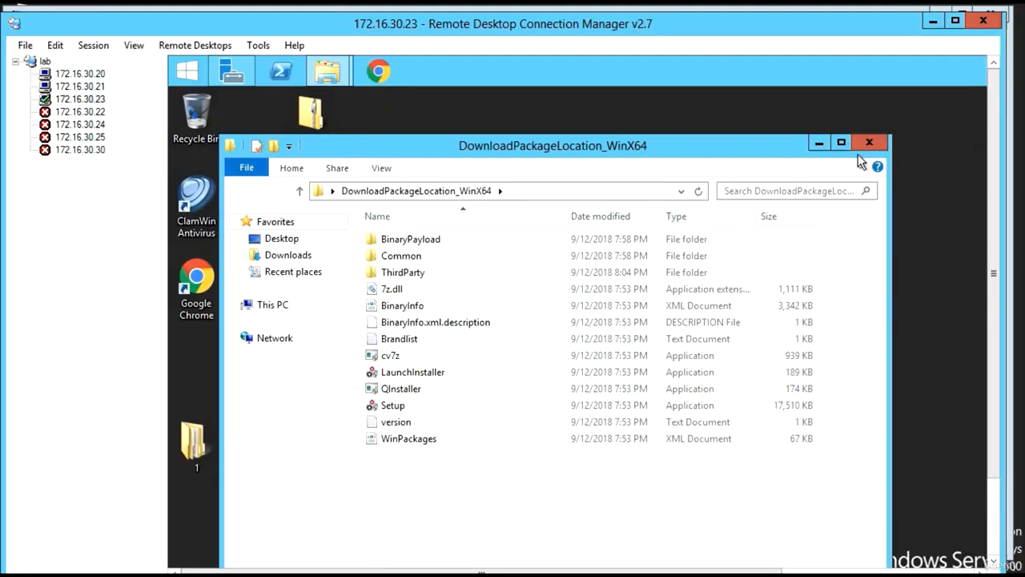
pyautogui.click(870, 144)
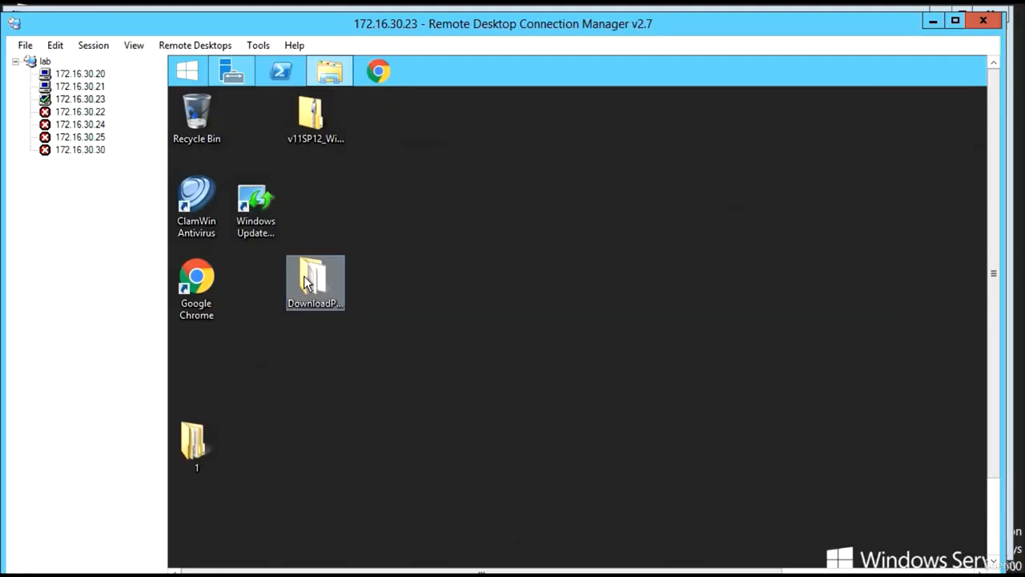
pyautogui.click(304, 276)
pyautogui.doubleClick(309, 288)
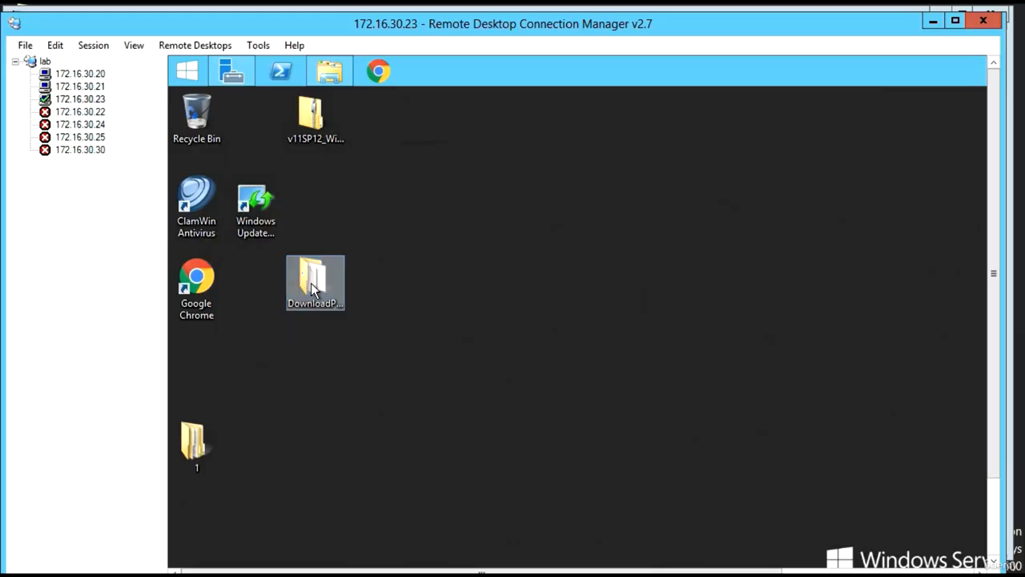
pyautogui.doubleClick(418, 427)
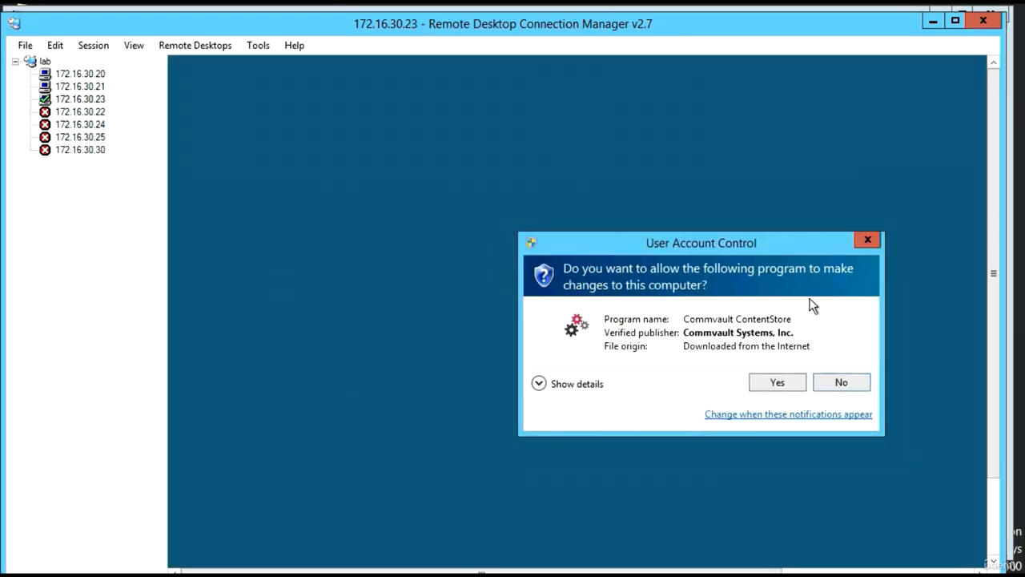
pyautogui.click(774, 383)
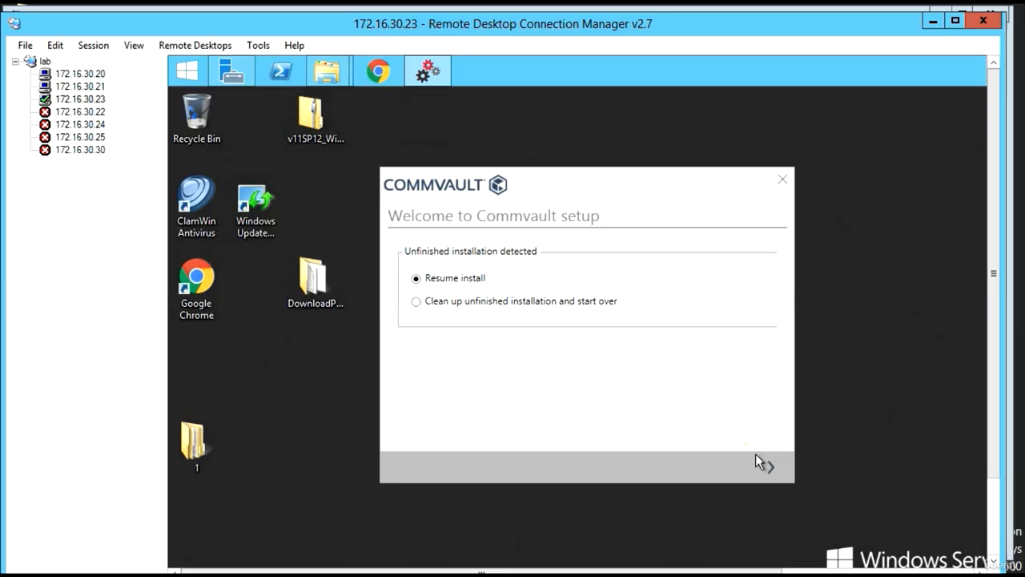
pyautogui.click(771, 467)
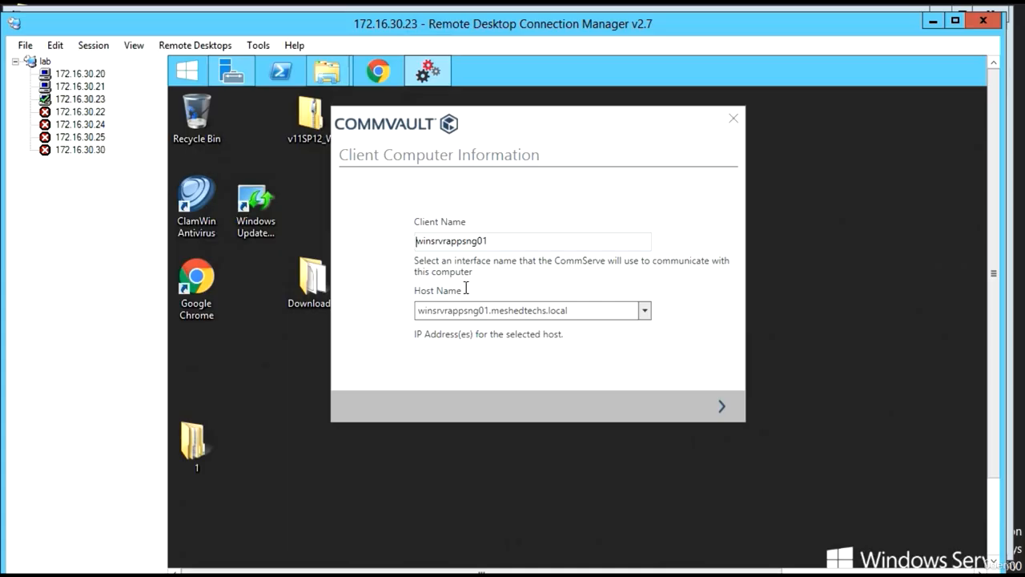
# Accept the client and host names, leave the firewall profiles enabled, and choose to create a new database
pyautogui.click(724, 408)
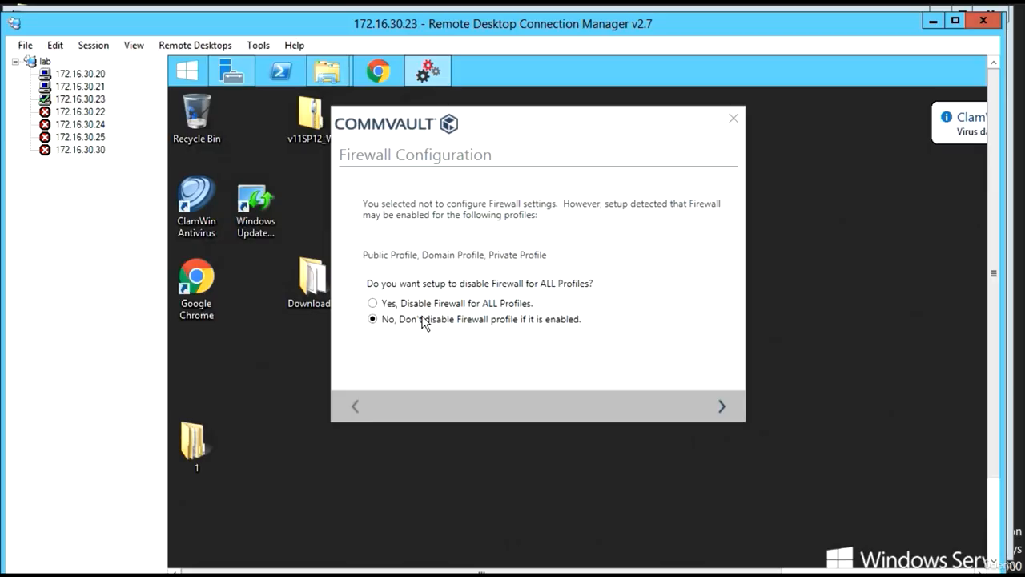
pyautogui.click(722, 406)
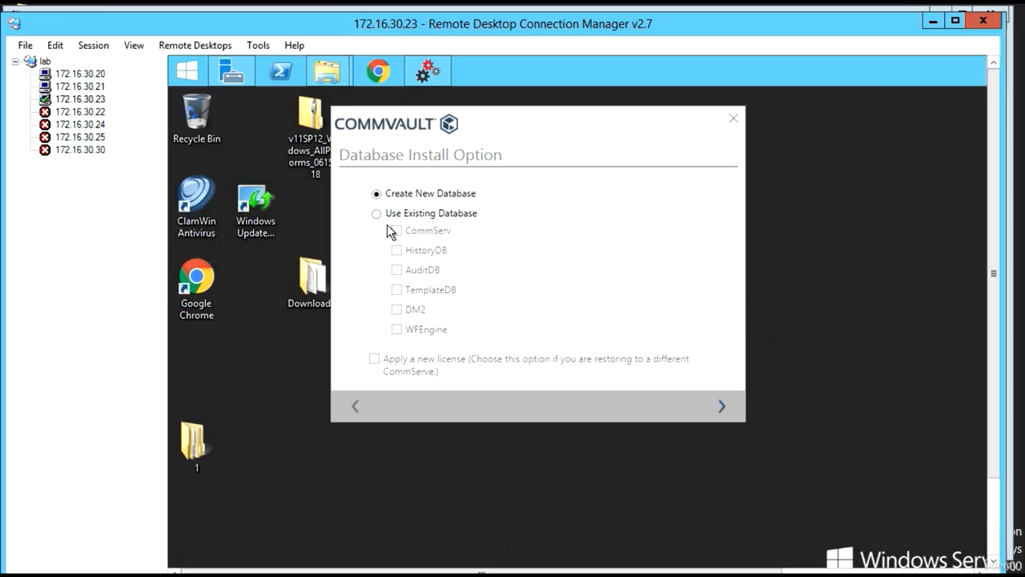
pyautogui.click(722, 407)
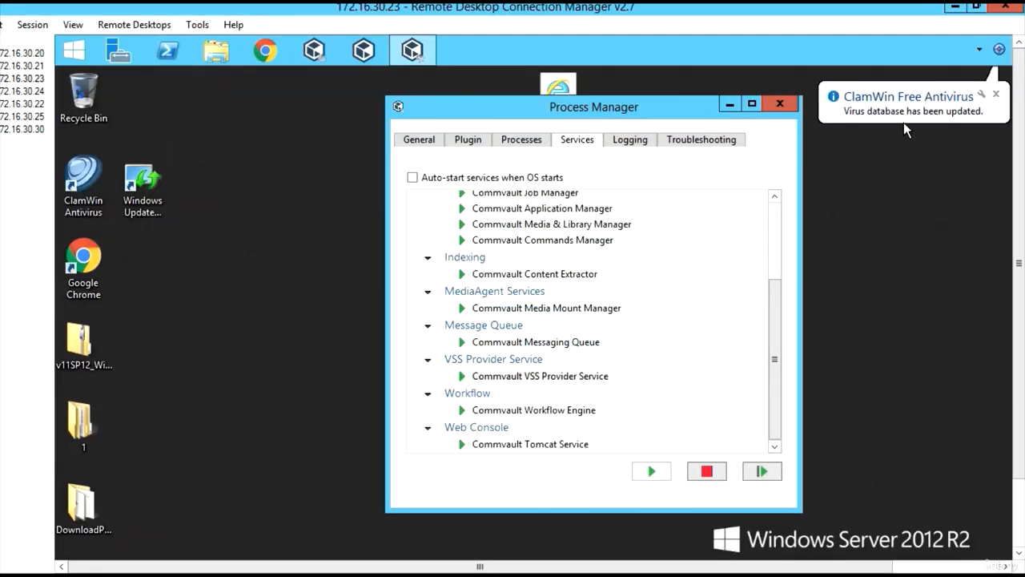
# Check the status of all installed Commvault services in Process Manager
pyautogui.click(994, 97)
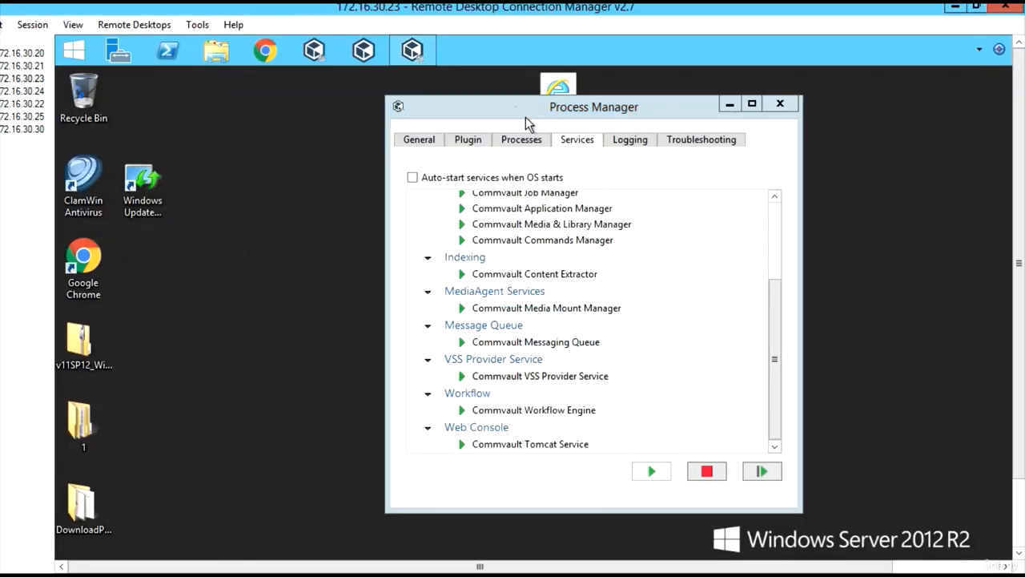
pyautogui.click(777, 258)
pyautogui.click(775, 229)
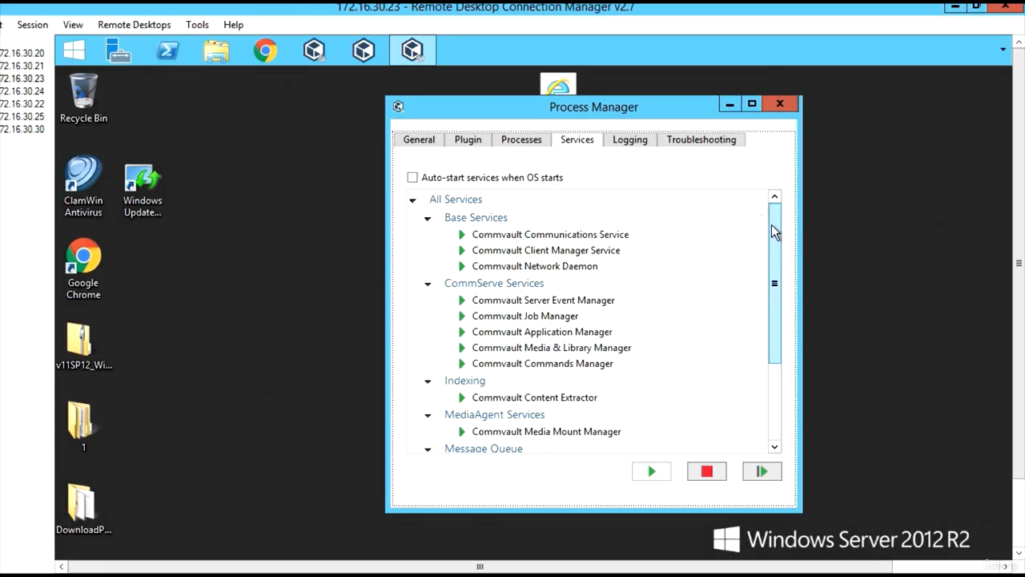
pyautogui.moveTo(775, 229); pyautogui.dragTo(775, 413)
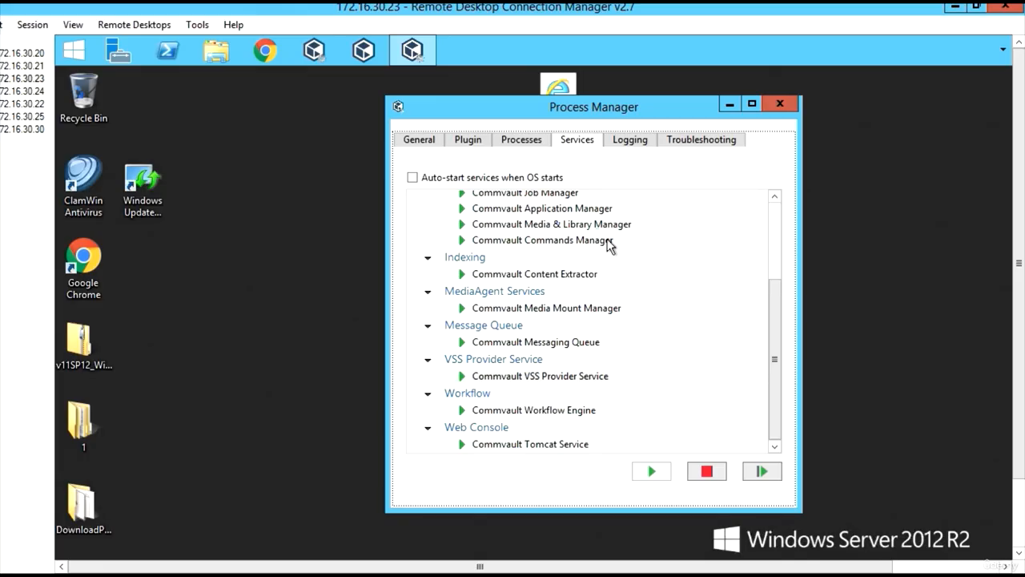
pyautogui.click(775, 245)
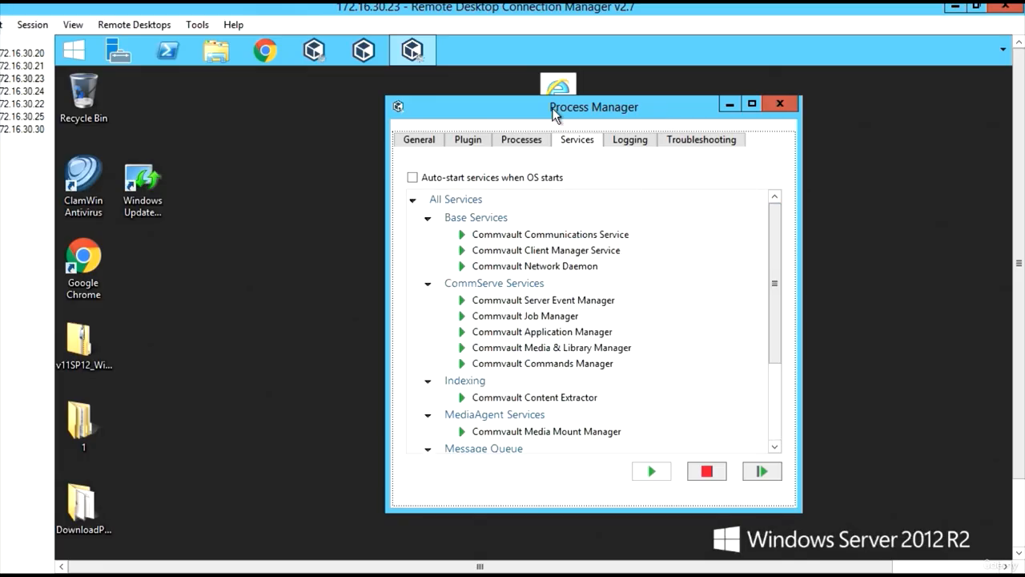
pyautogui.moveTo(555, 110); pyautogui.dragTo(363, 117)
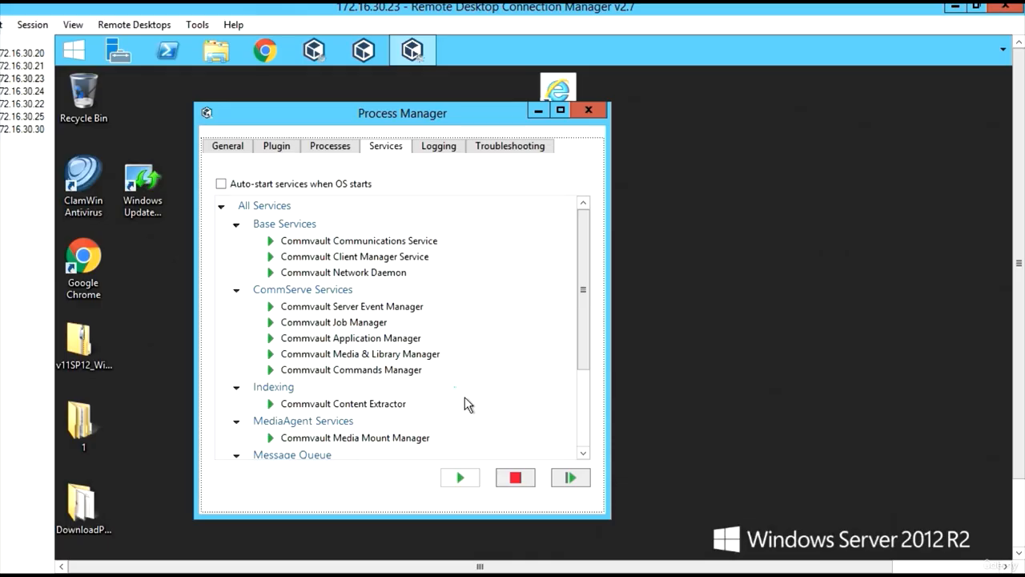
pyautogui.scroll(-3, 465, 396)
pyautogui.scroll(-1, 465, 396)
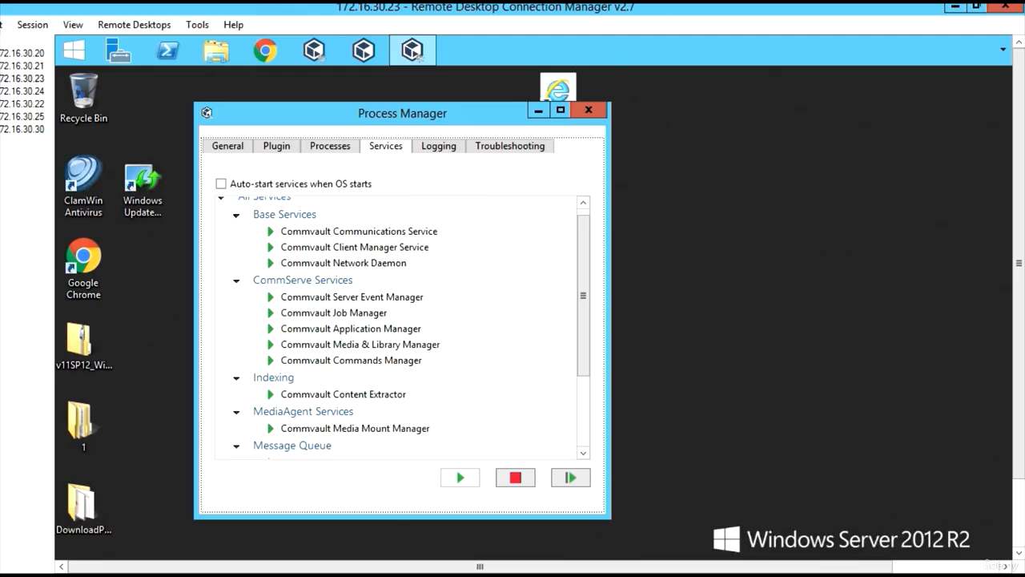
# View the CommCell Console on server 172.16.30.21, and return to 172.16.30.23 at the CommCell login's user name field
pyautogui.click(22, 65)
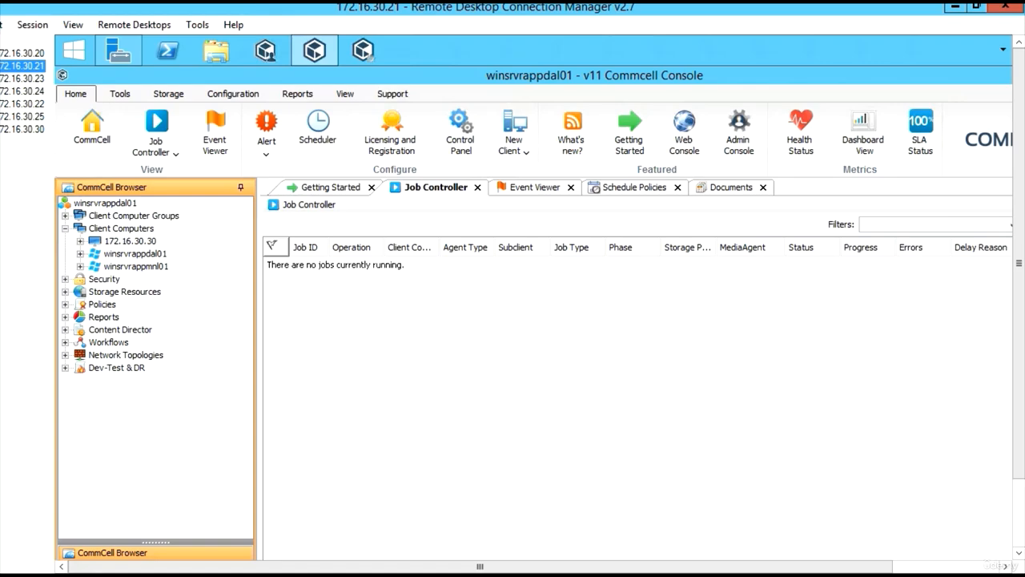
pyautogui.click(23, 79)
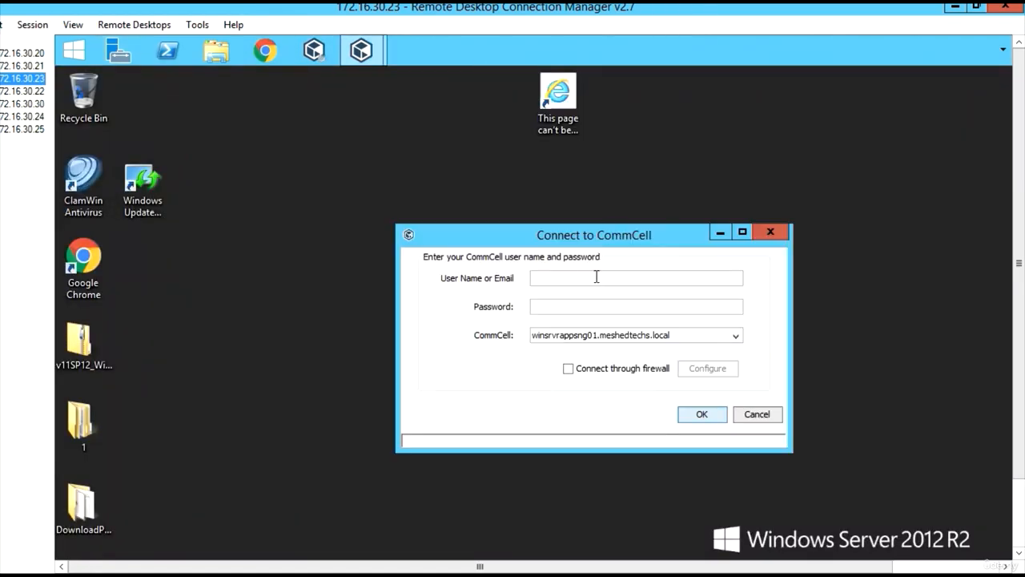
pyautogui.click(594, 278)
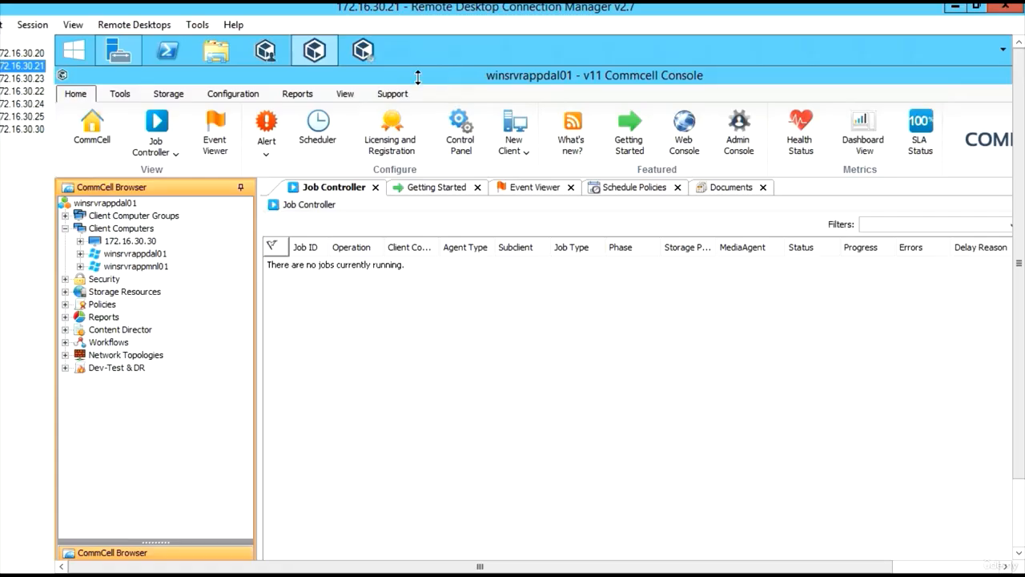
# Inspect the disaster recovery backup files in C:\DR\SET_038 on server 172.16.30.21, and return to the DR folder
pyautogui.click(214, 60)
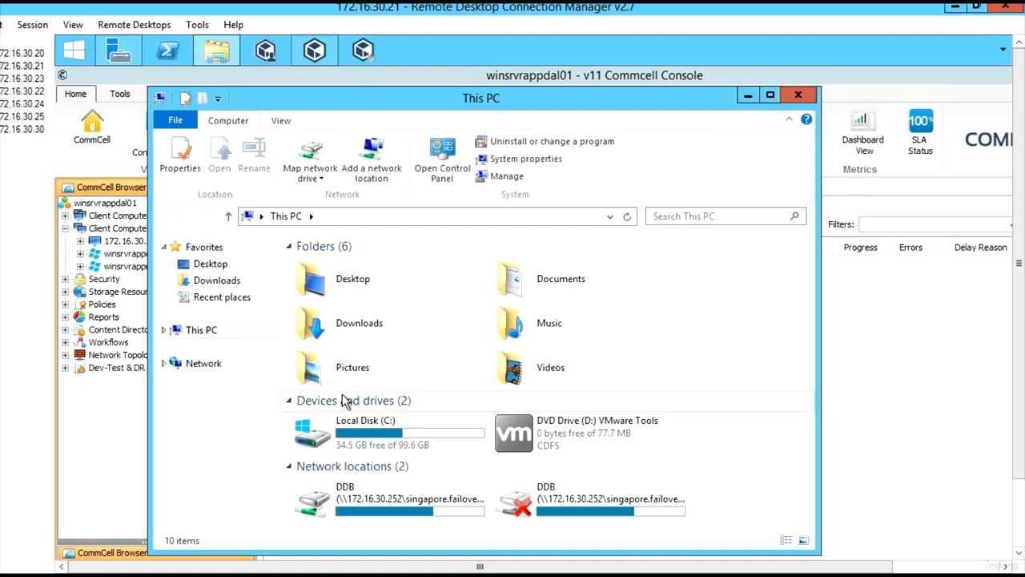
pyautogui.click(309, 285)
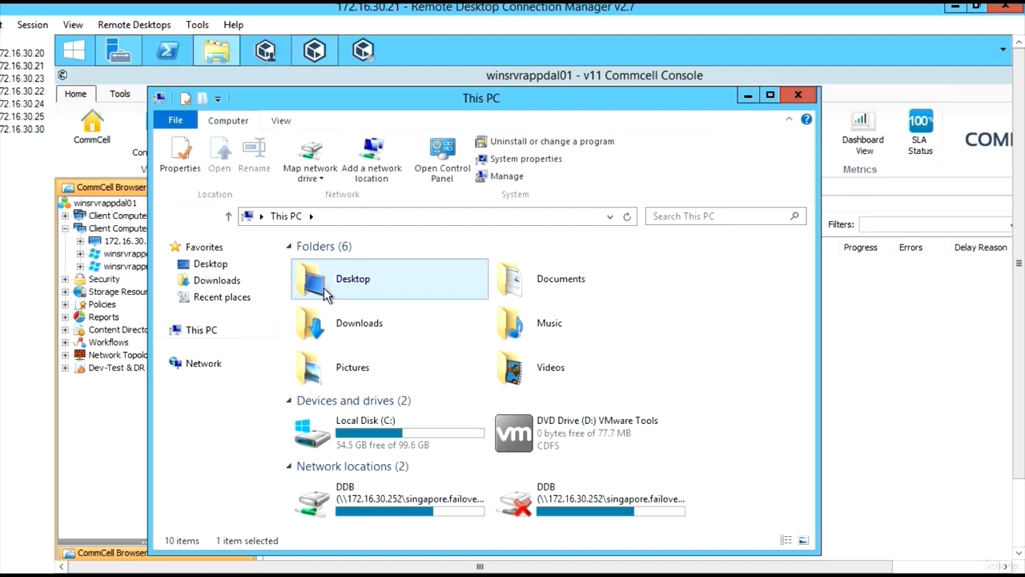
pyautogui.doubleClick(311, 286)
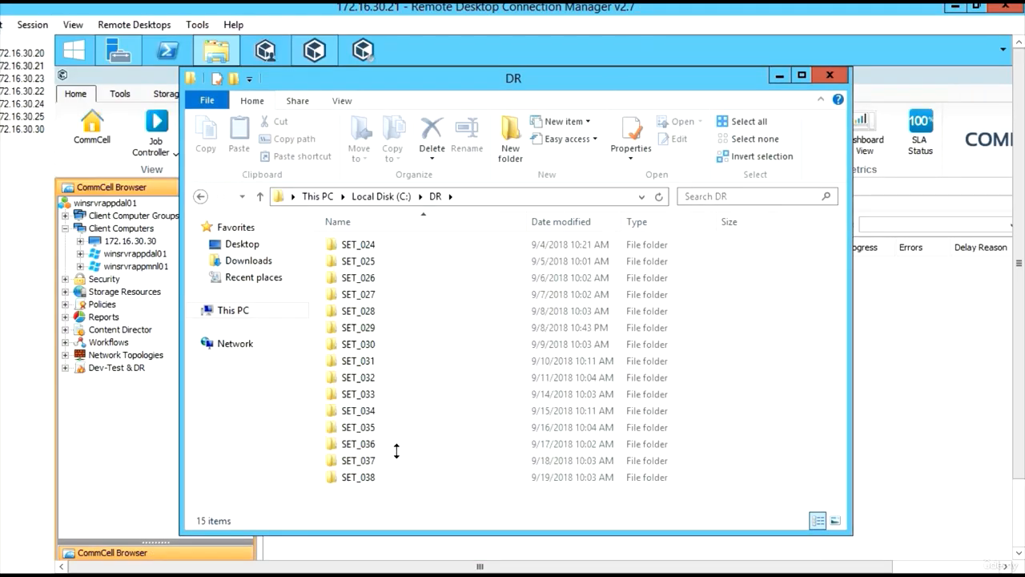
pyautogui.click(367, 478)
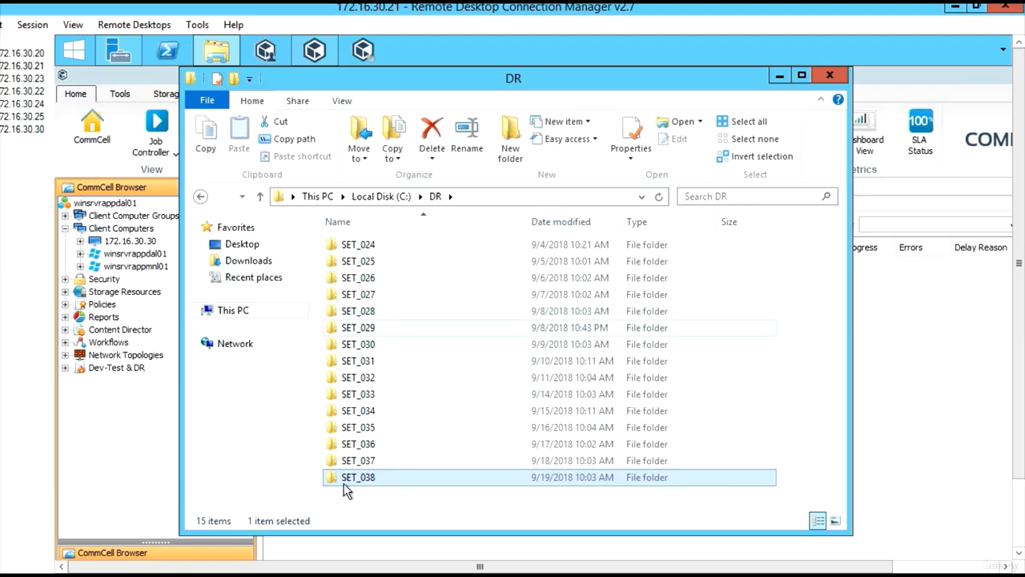
pyautogui.click(345, 483)
pyautogui.click(353, 479)
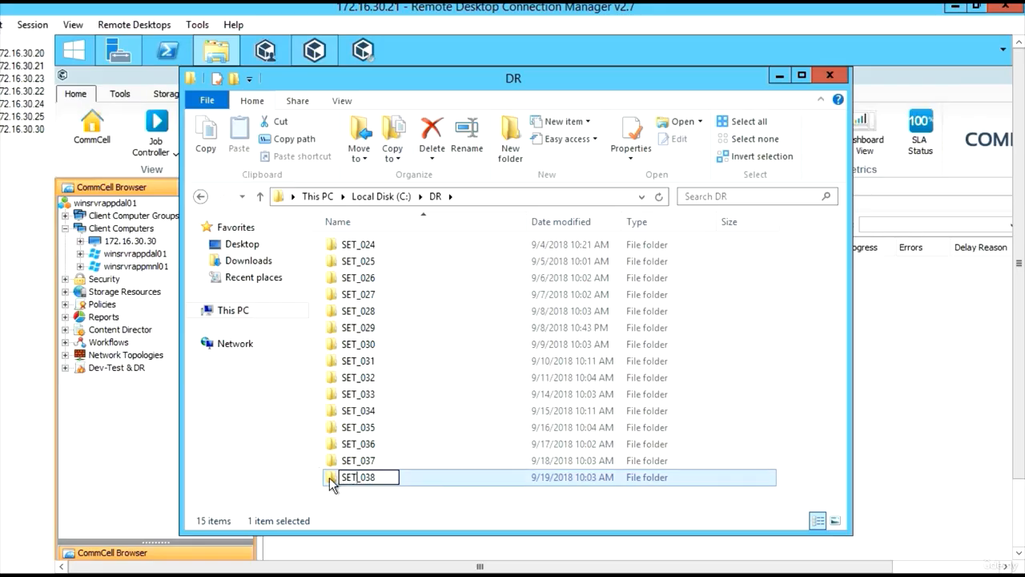
pyautogui.doubleClick(332, 479)
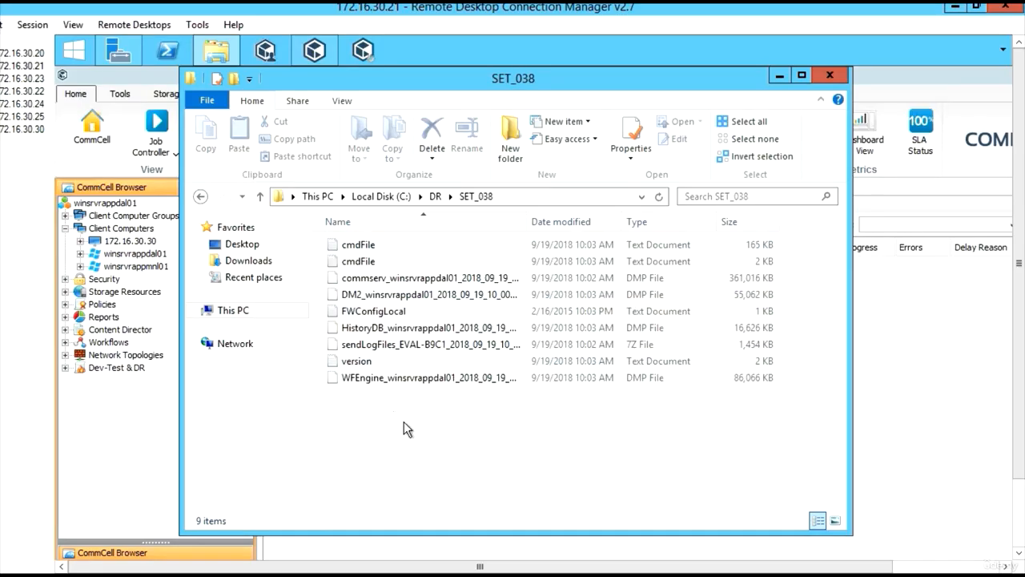
pyautogui.click(200, 197)
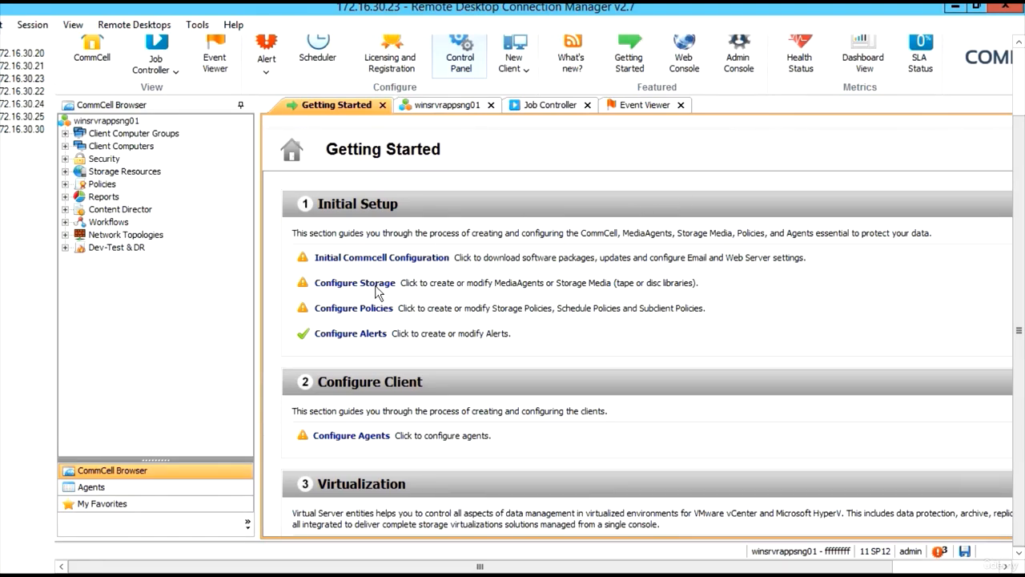
# Check the contents of the SET_038 folder on the desktop of server 172.16.30.23, and minimise the folder window
pyautogui.click(1021, 111)
pyautogui.moveTo(1021, 106); pyautogui.dragTo(1020, 121)
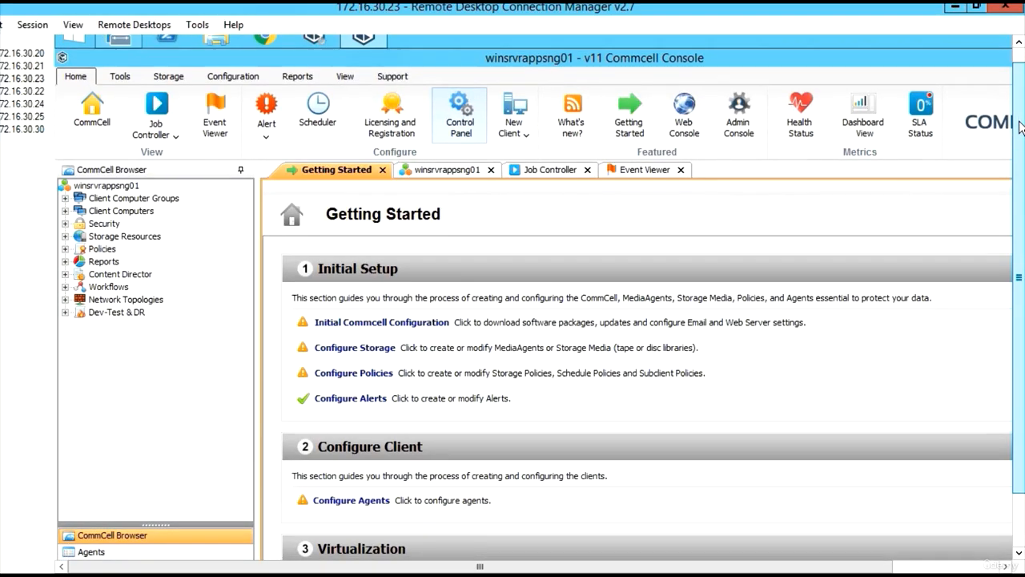
pyautogui.click(27, 67)
pyautogui.click(28, 78)
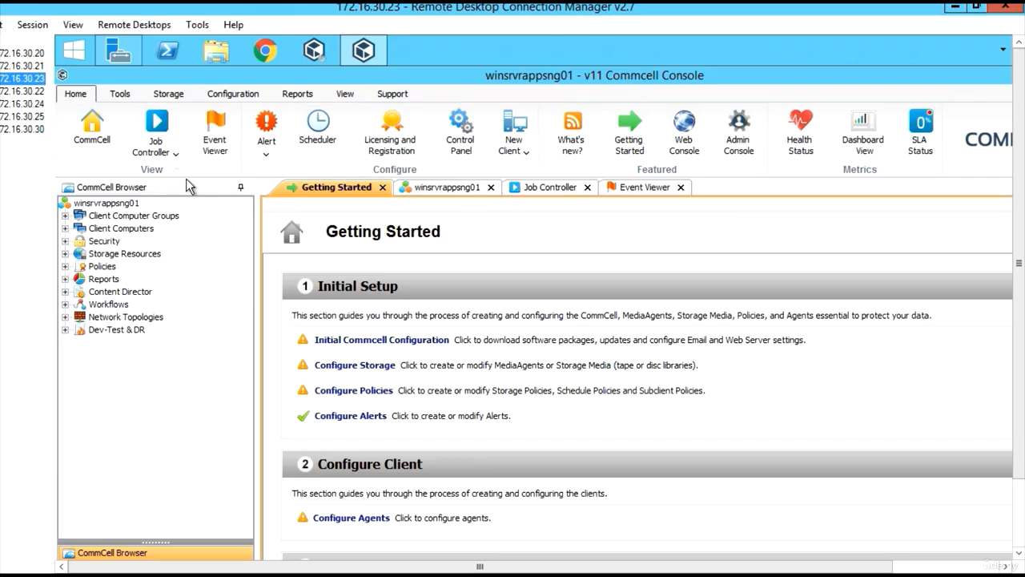
pyautogui.click(214, 54)
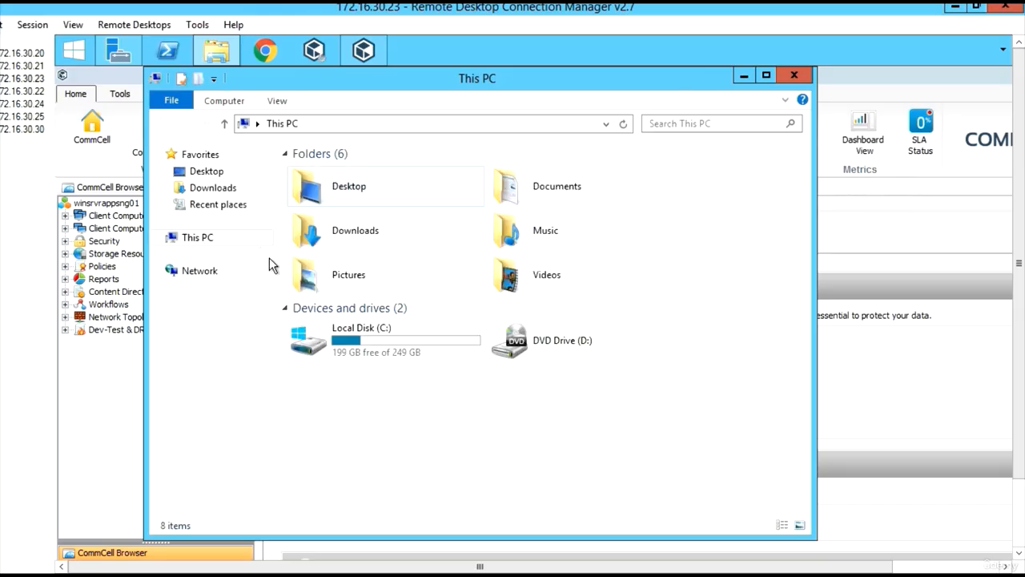
pyautogui.doubleClick(362, 195)
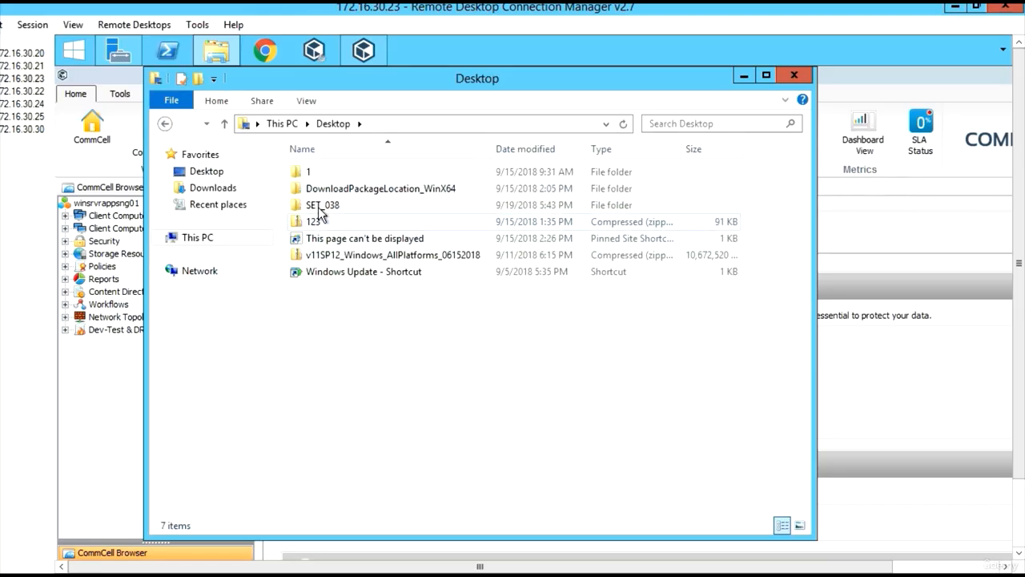
pyautogui.click(320, 210)
pyautogui.doubleClick(320, 210)
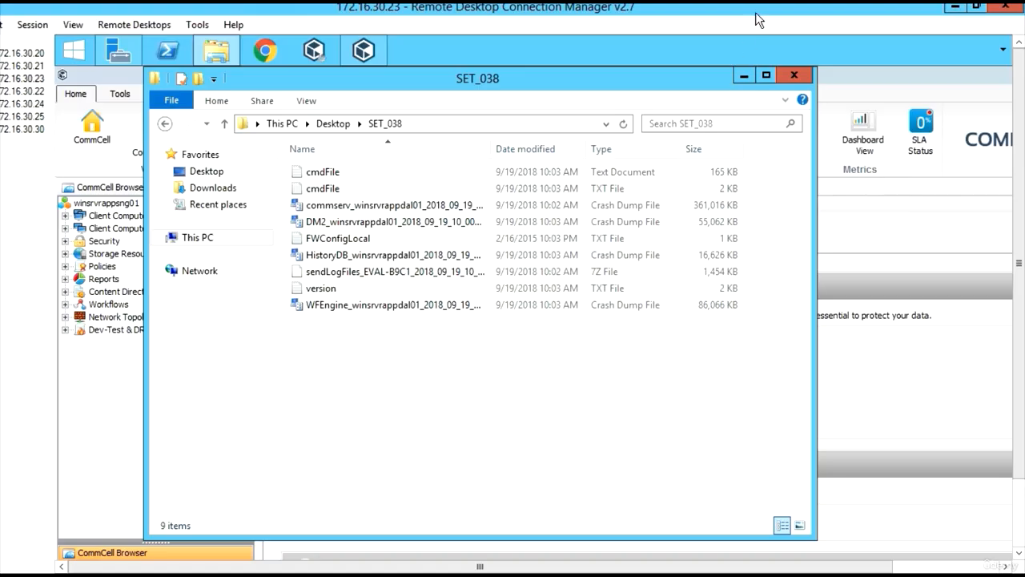
pyautogui.click(745, 76)
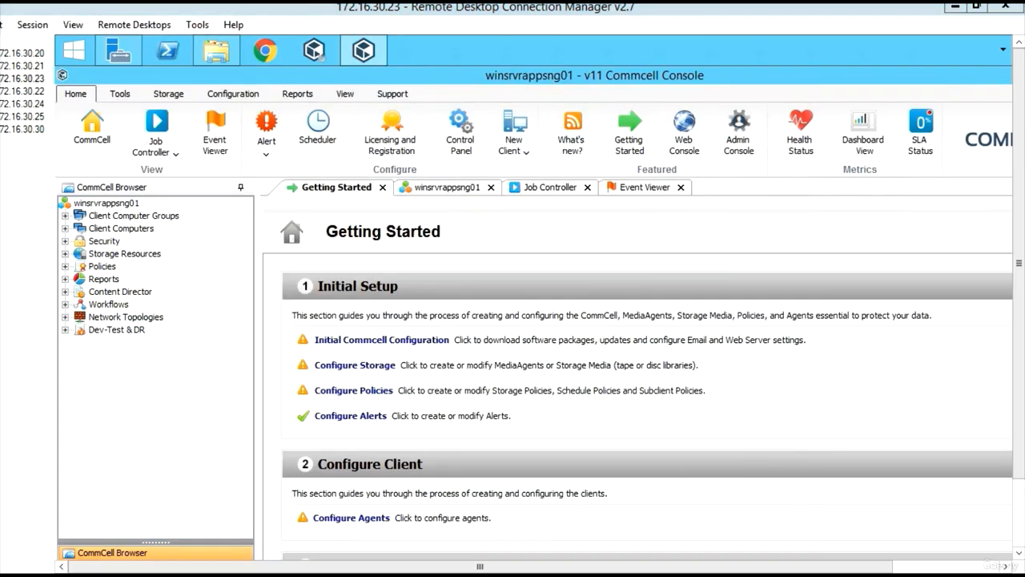
# Check the Commvault services in Process Manager on server 172.16.30.21, allowing the program to run
pyautogui.click(23, 67)
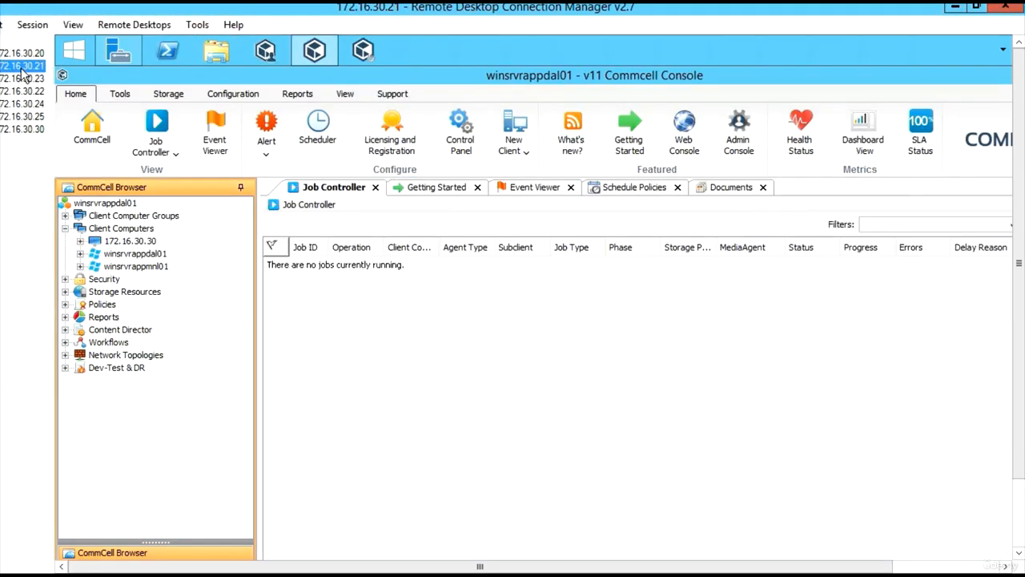
pyautogui.click(362, 52)
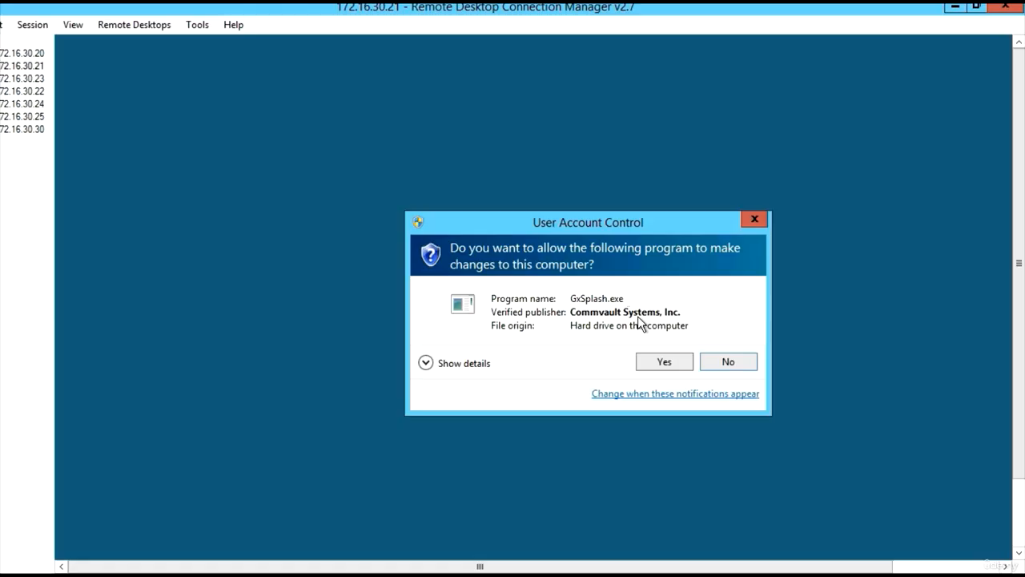
pyautogui.click(658, 361)
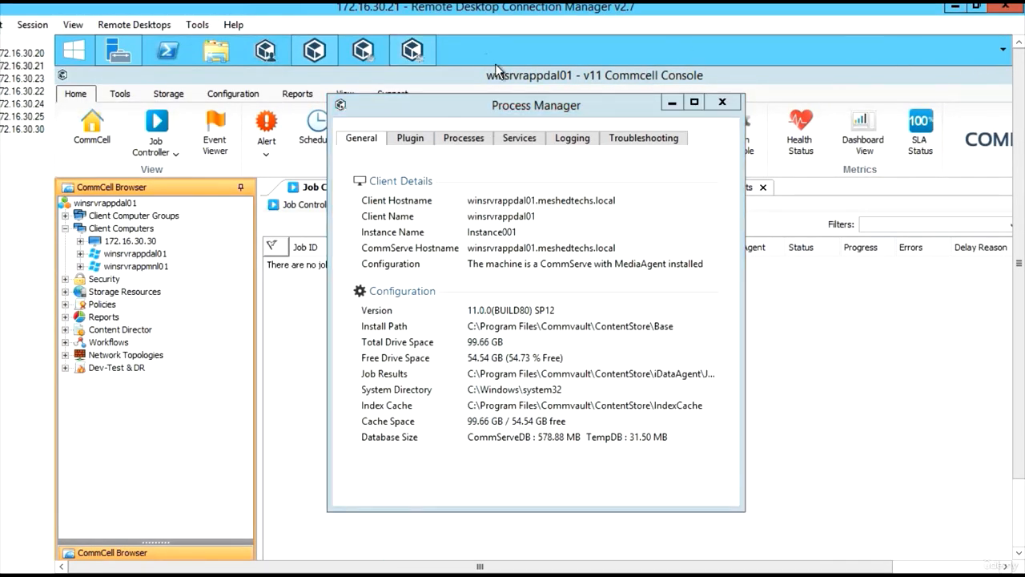
pyautogui.click(519, 138)
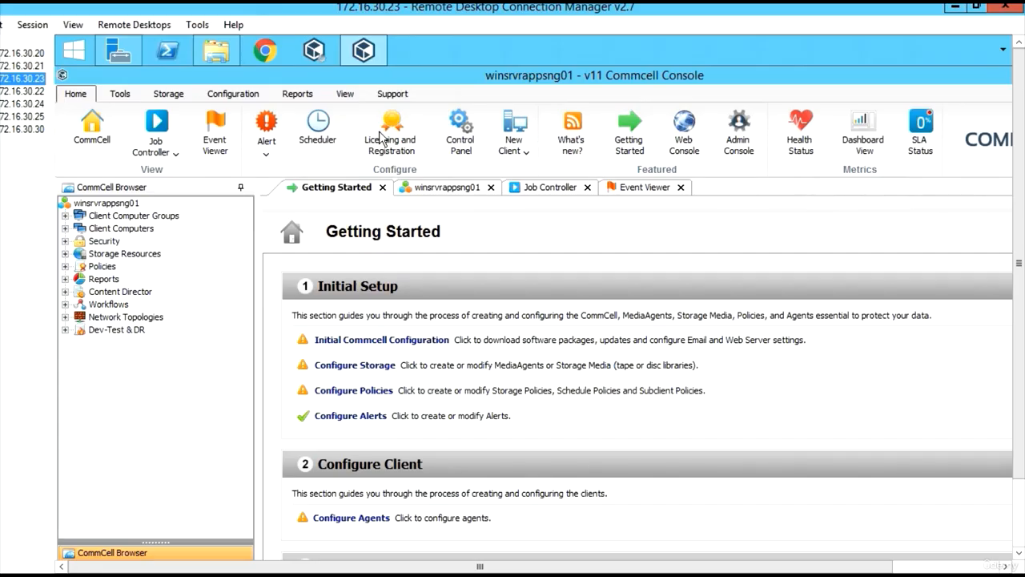
pyautogui.click(26, 66)
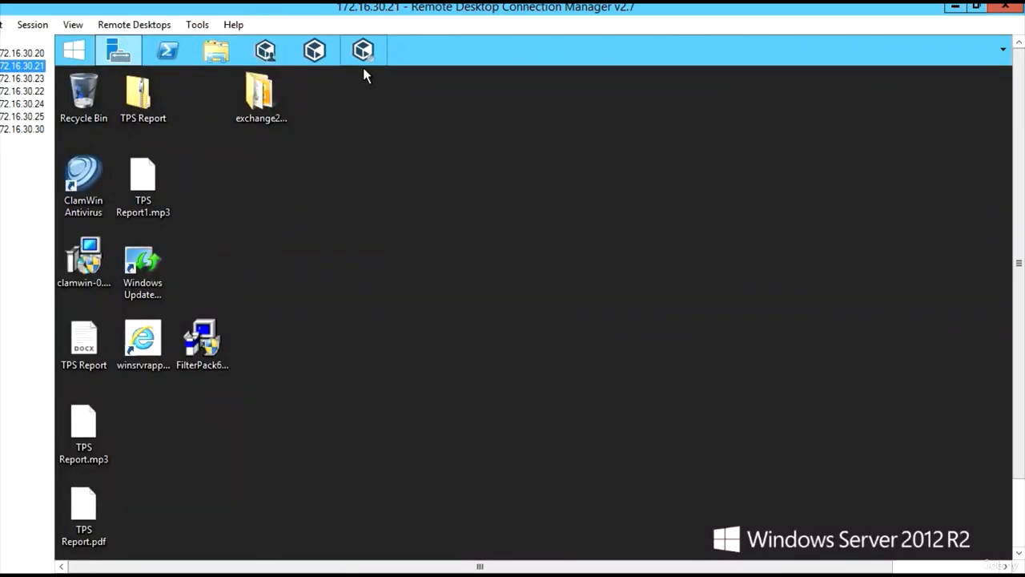
# Go to server 172.16.30.23 and browse to the folder C:\Program Files\Commvault\ContentStore\Base
pyautogui.click(31, 79)
pyautogui.click(228, 53)
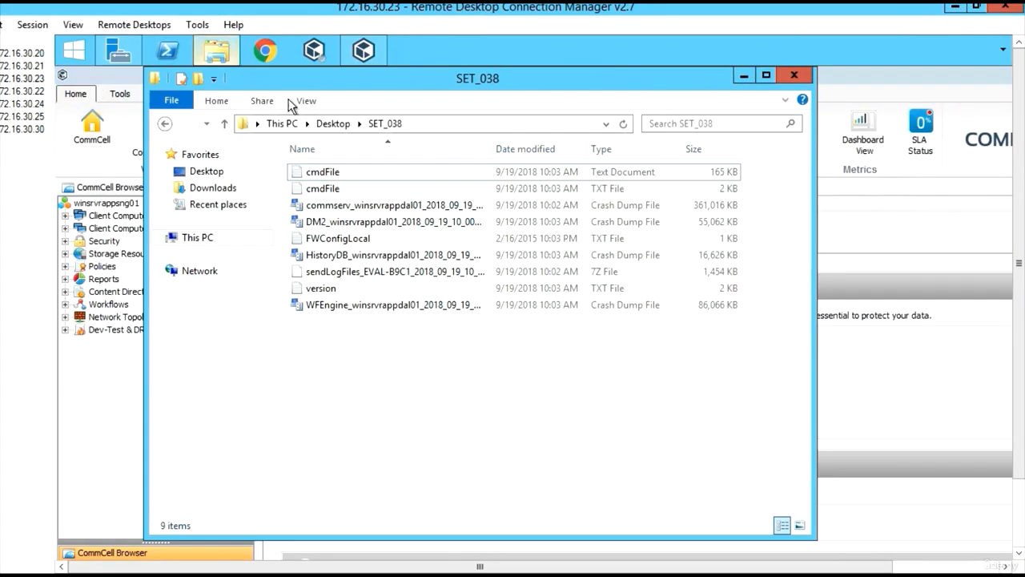
pyautogui.click(213, 171)
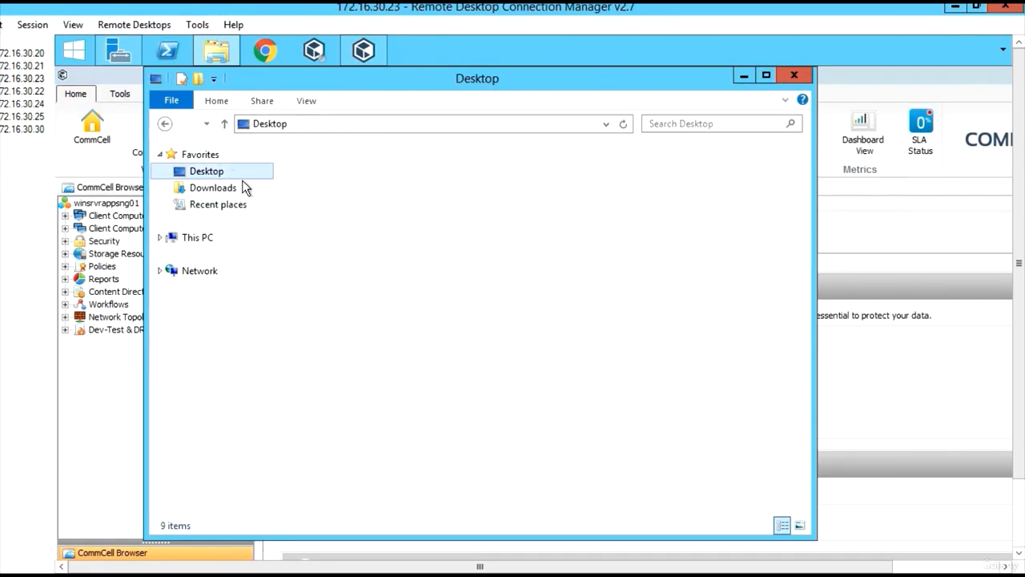
pyautogui.click(198, 237)
pyautogui.doubleClick(331, 344)
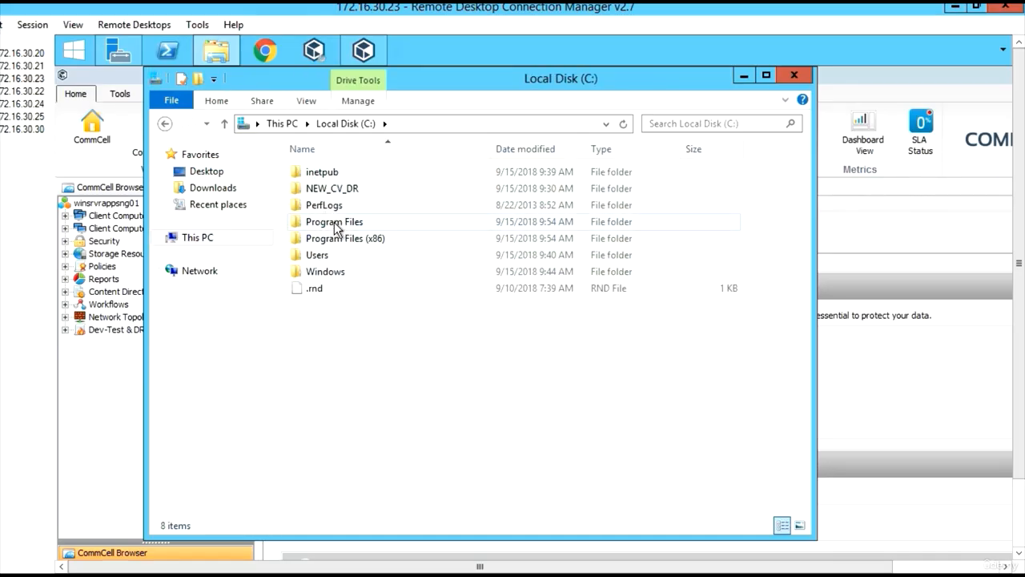
pyautogui.doubleClick(337, 224)
pyautogui.doubleClick(343, 191)
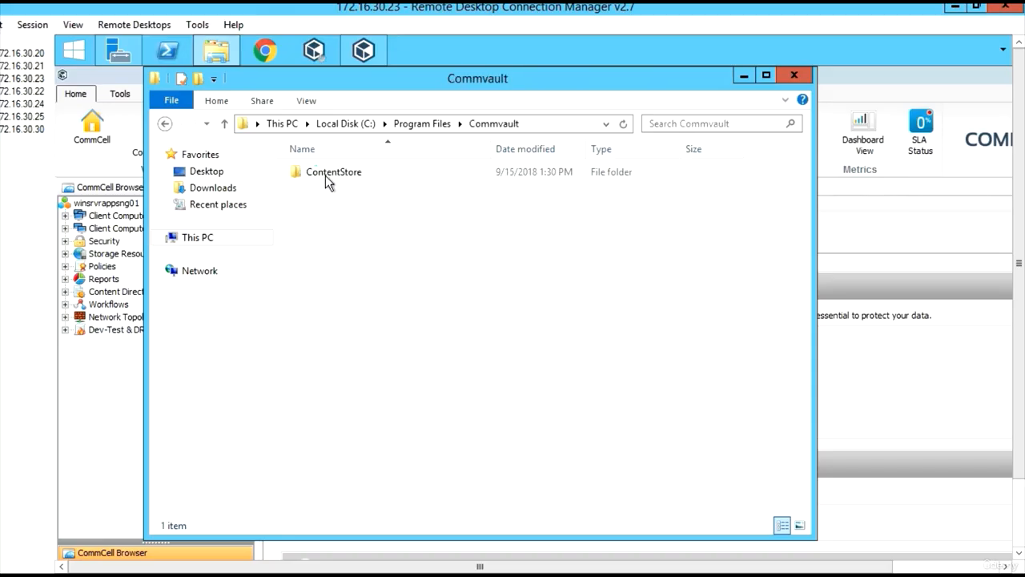
pyautogui.doubleClick(325, 174)
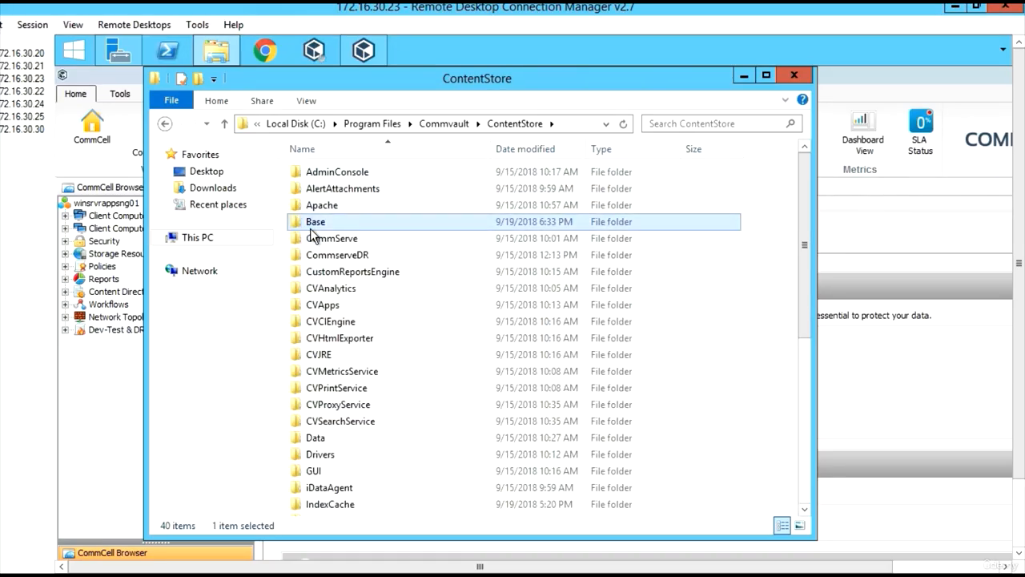
pyautogui.doubleClick(314, 225)
# Find CSRecoveryAssistant in the Base folder and run it as administrator, allowing it to make changes
pyautogui.press('c')
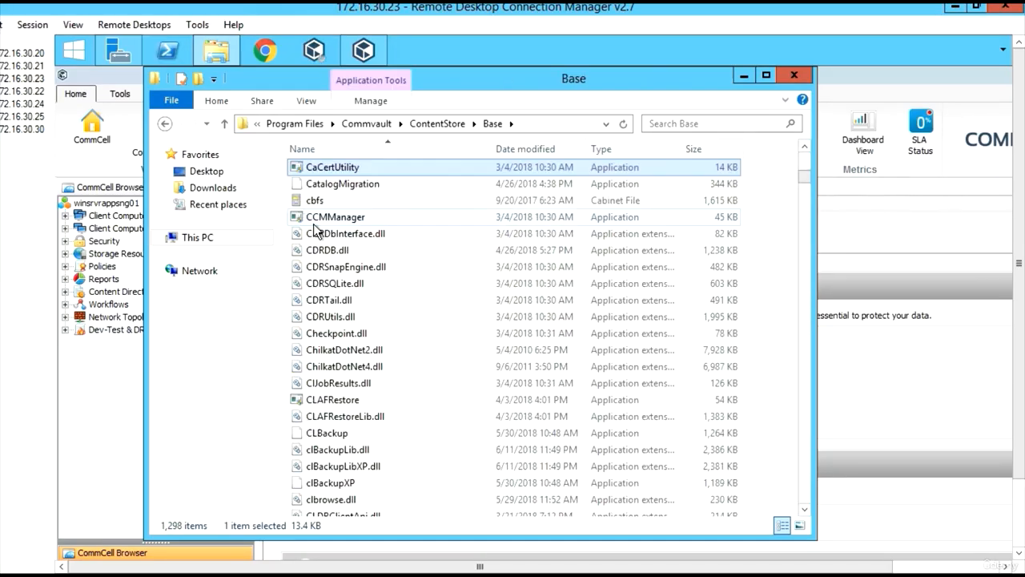
pyautogui.press('s')
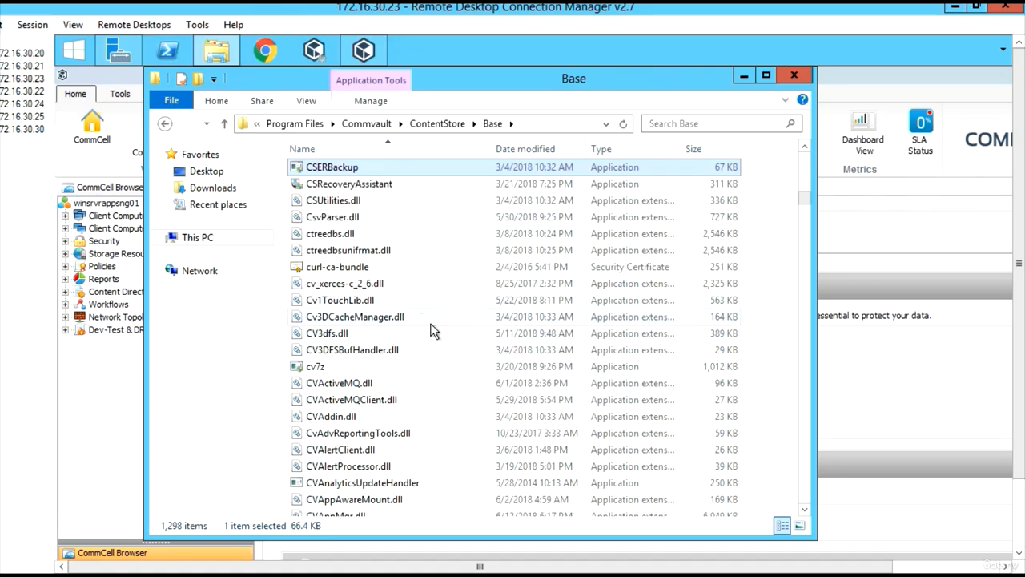
pyautogui.click(350, 186)
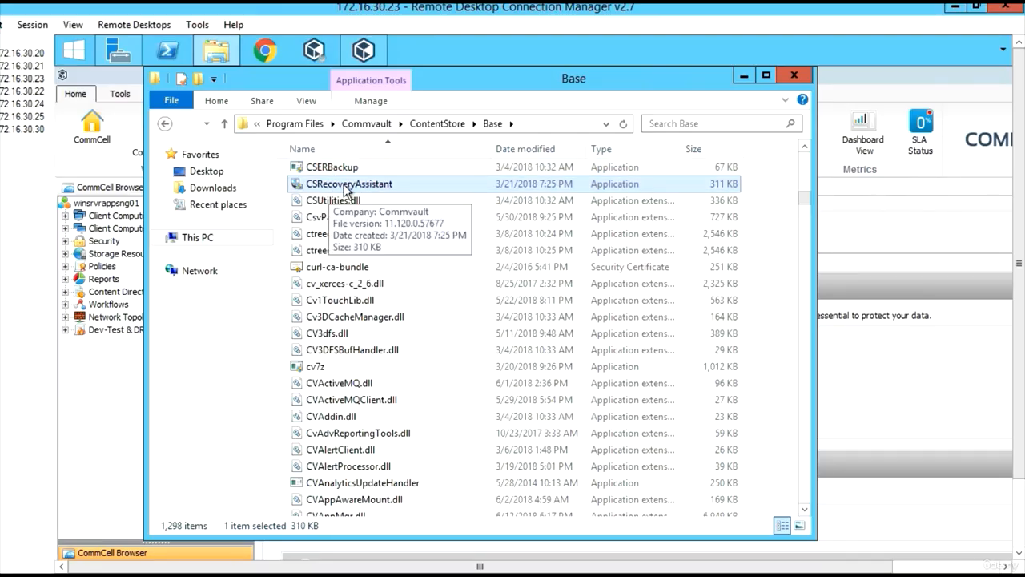
pyautogui.rightClick(377, 185)
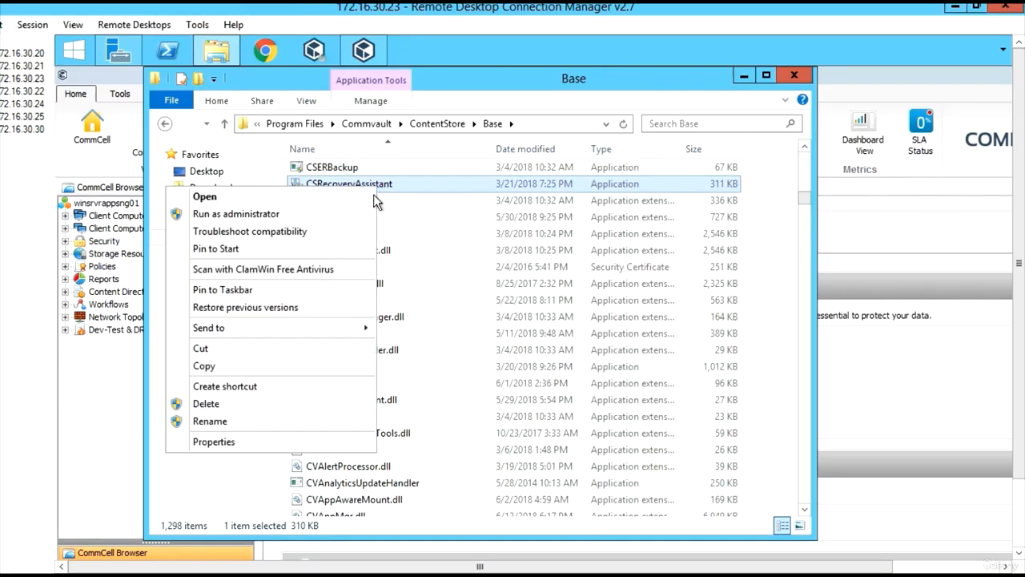
pyautogui.click(313, 211)
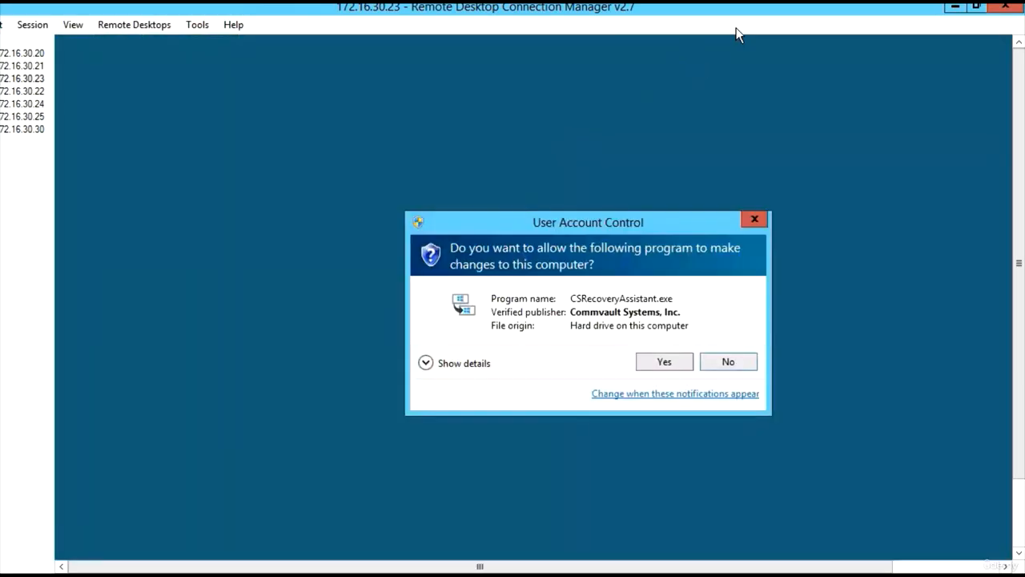
pyautogui.click(654, 363)
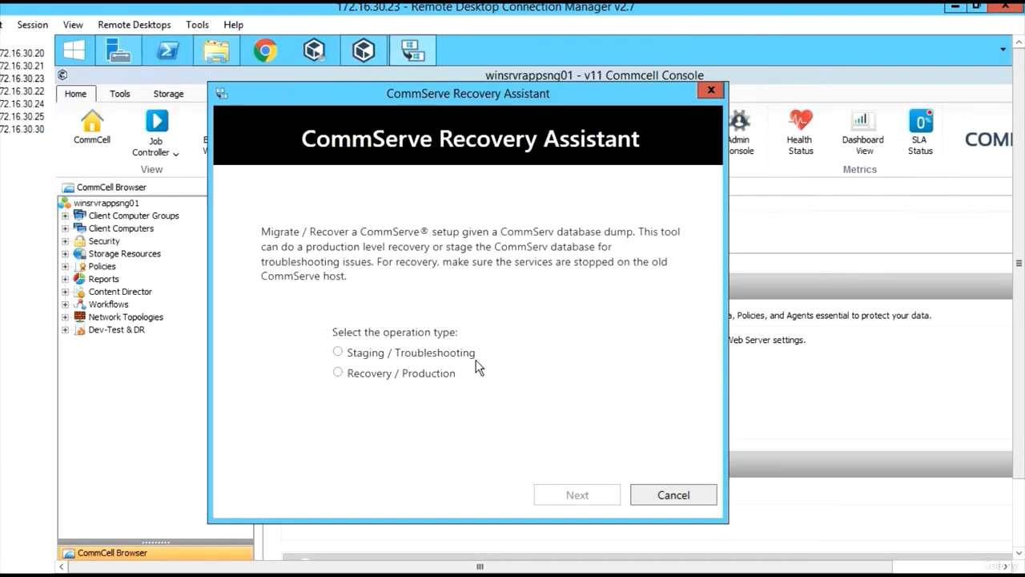
# Choose the Recovery / Production operation and set the database dump folder to SET_038 on the desktop
pyautogui.click(338, 373)
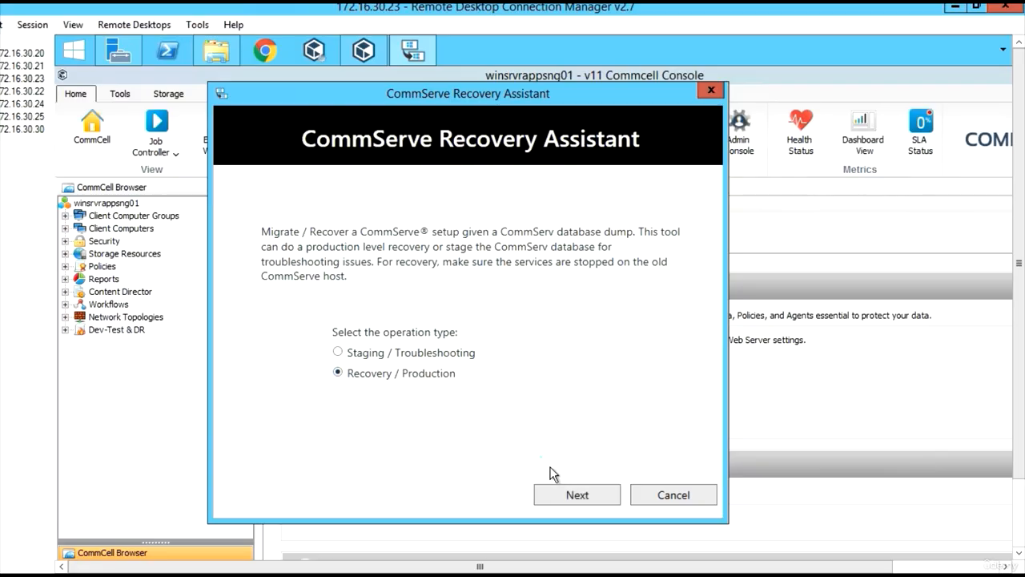
pyautogui.click(572, 497)
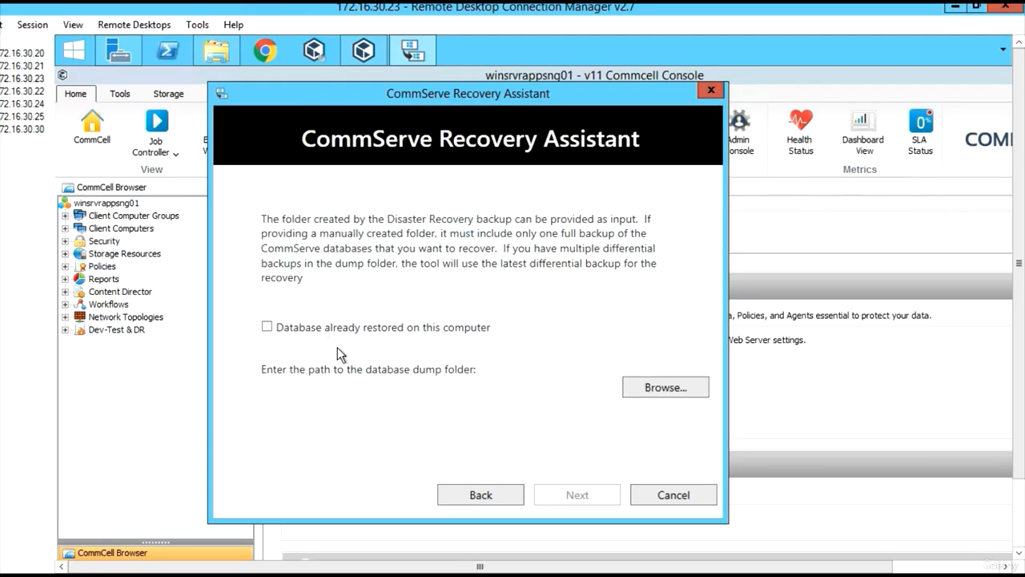
pyautogui.click(665, 388)
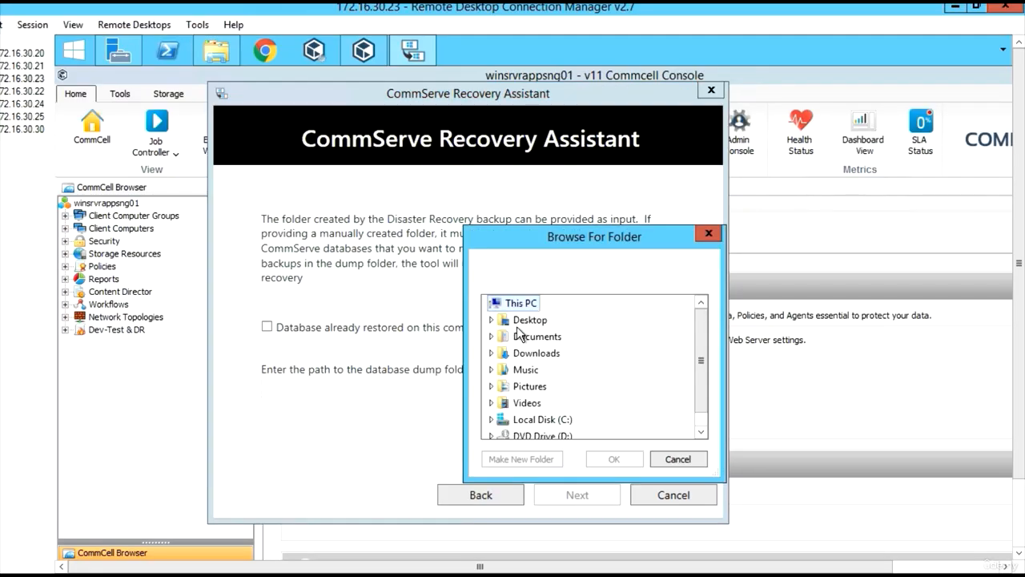
pyautogui.click(491, 320)
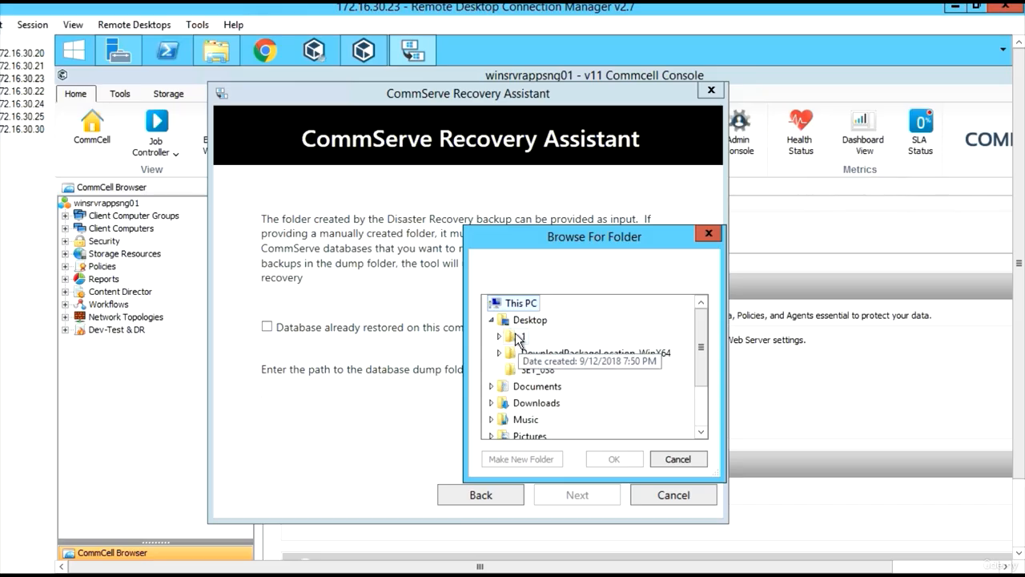
pyautogui.click(538, 370)
pyautogui.click(613, 459)
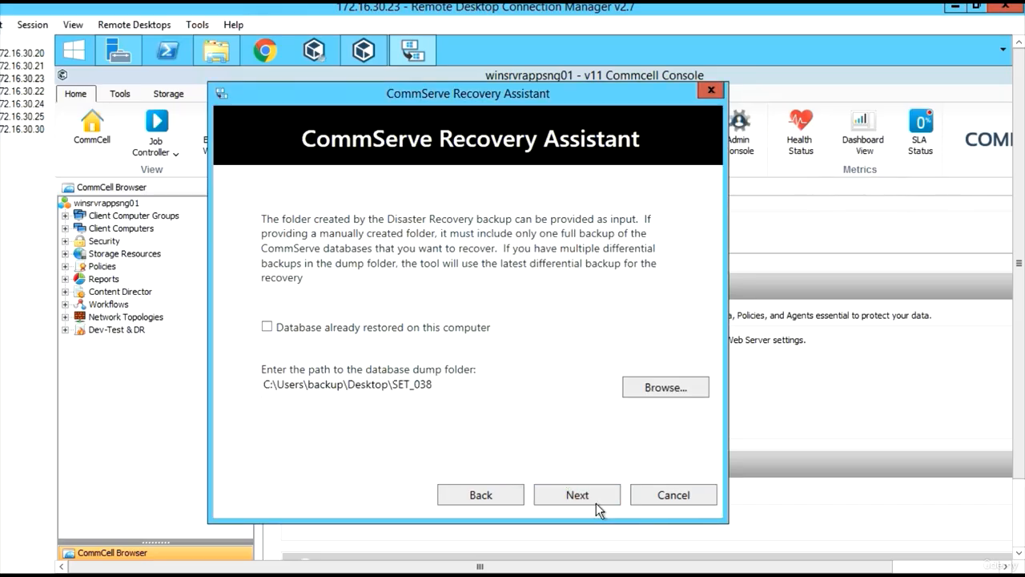
pyautogui.click(603, 496)
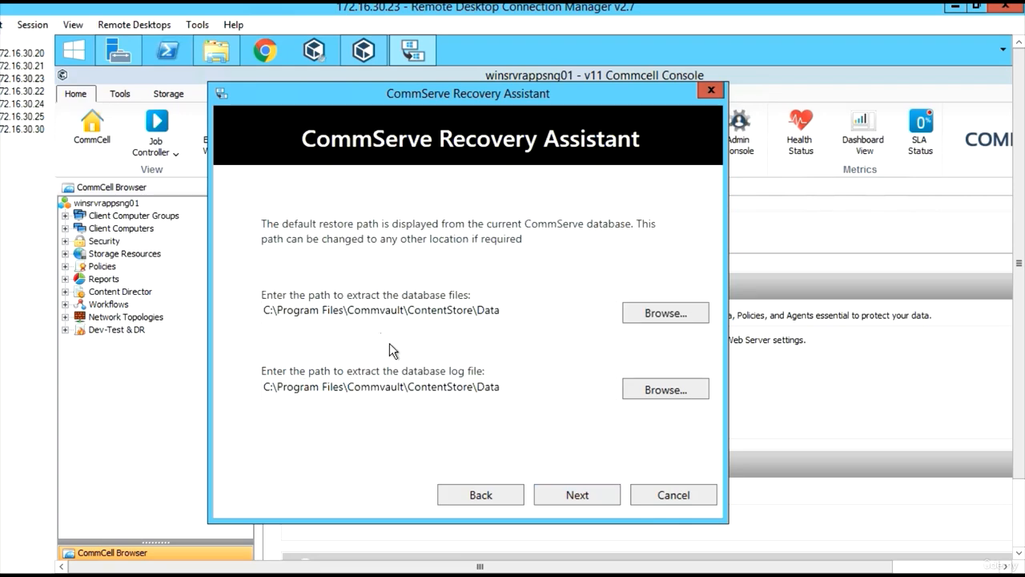
# Accept C:\Program Files\Commvault\ContentStore\Data for the database and log files, run the recovery, and continue past its completed stages
pyautogui.click(575, 491)
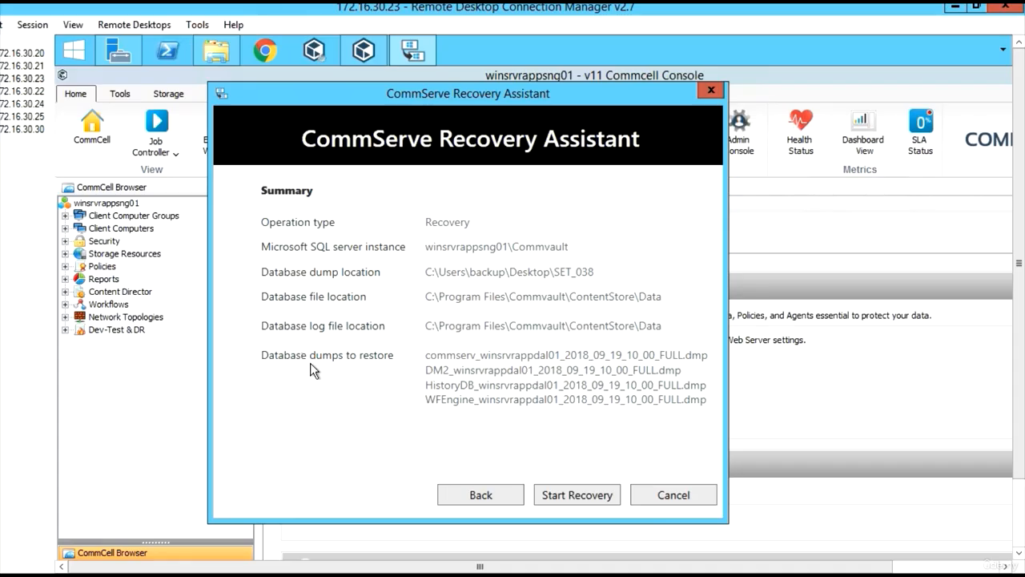
pyautogui.click(573, 497)
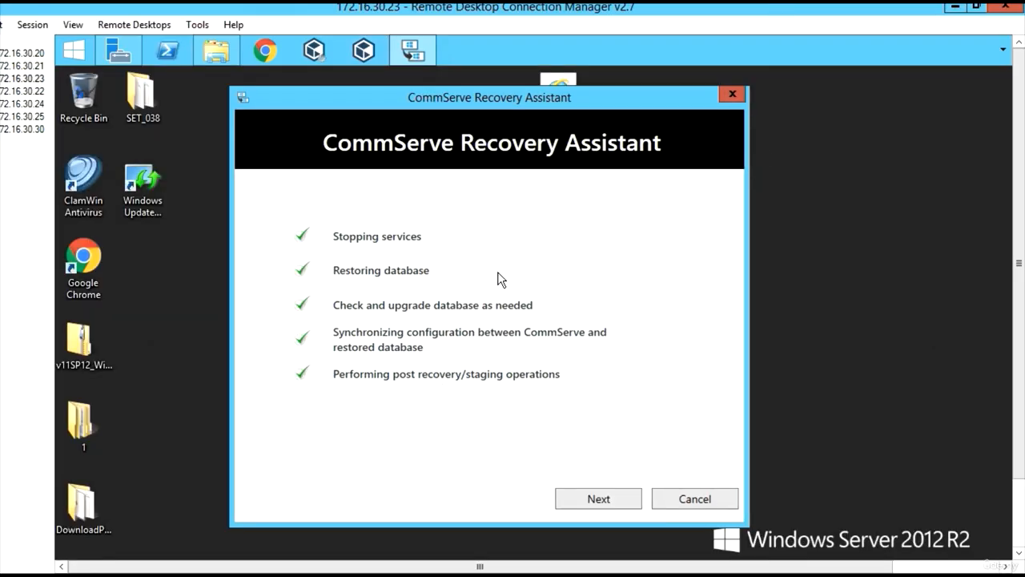
pyautogui.click(601, 499)
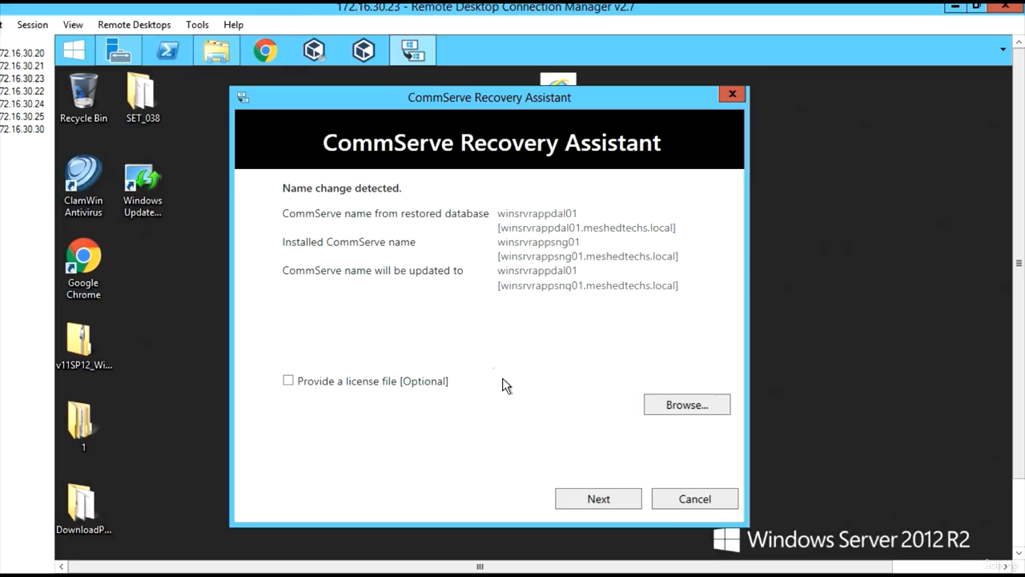
pyautogui.click(355, 385)
pyautogui.click(347, 384)
pyautogui.click(670, 407)
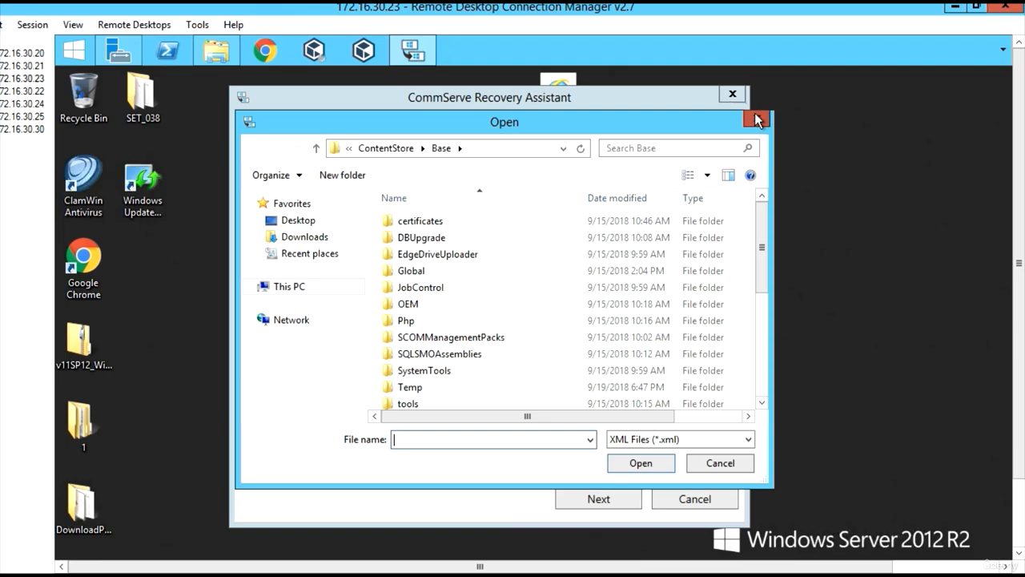
pyautogui.click(757, 120)
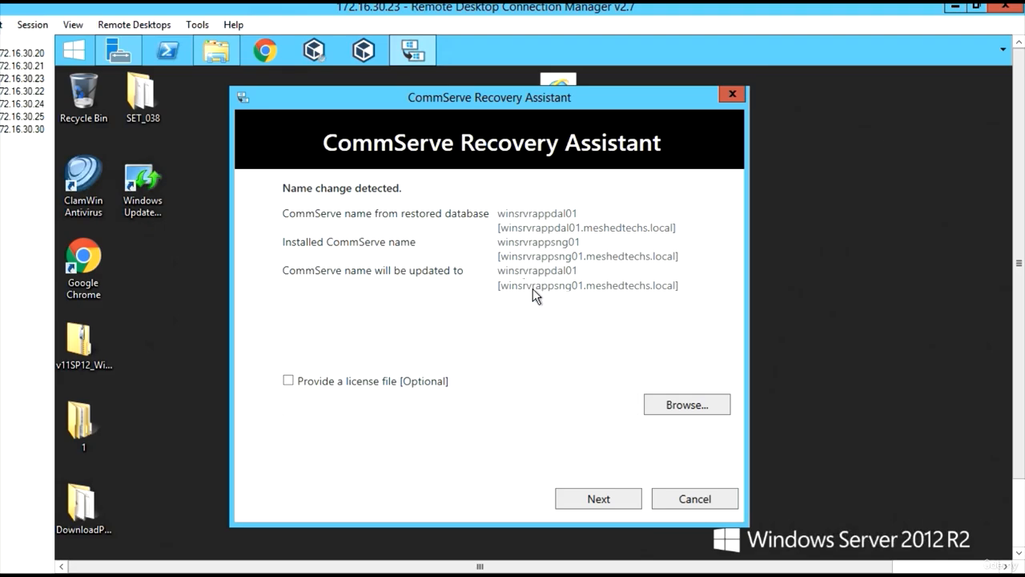
# Accept the CommServe name update without providing a license file, and finish the CommServe Recovery Assistant
pyautogui.click(593, 498)
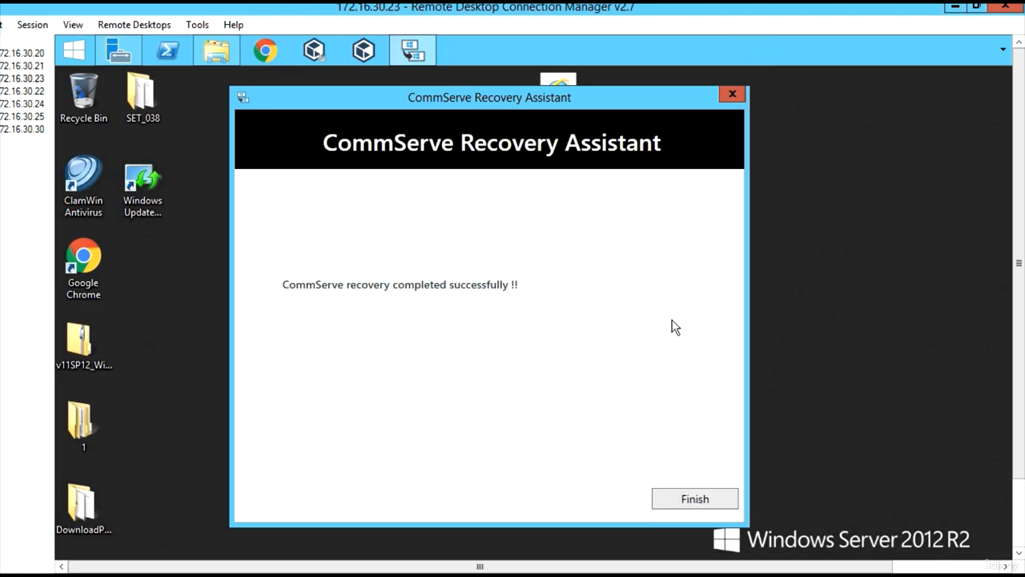
pyautogui.click(694, 500)
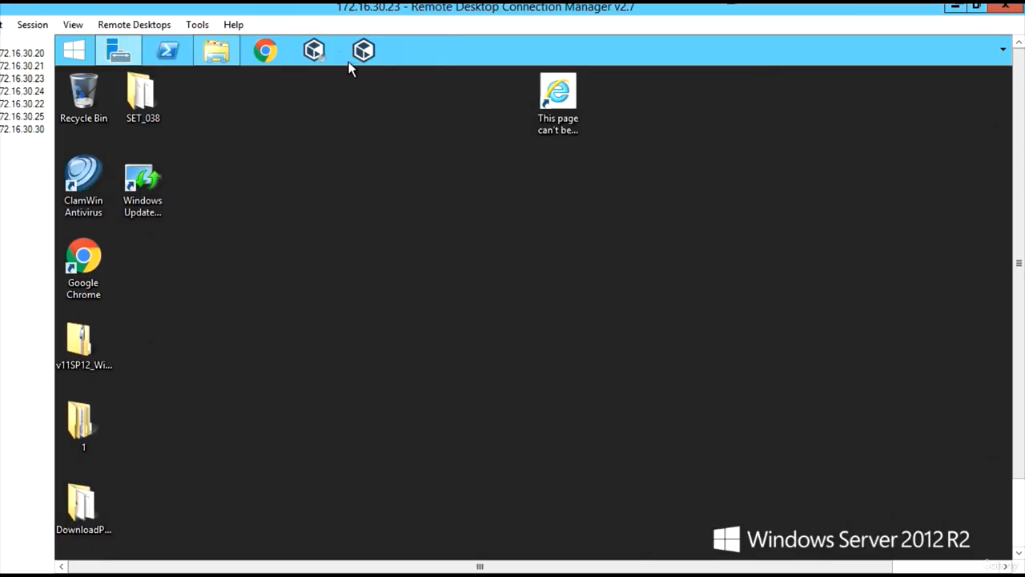
# Check the status of the Commvault services in Process Manager on the recovered server, and close Process Manager
pyautogui.click(312, 51)
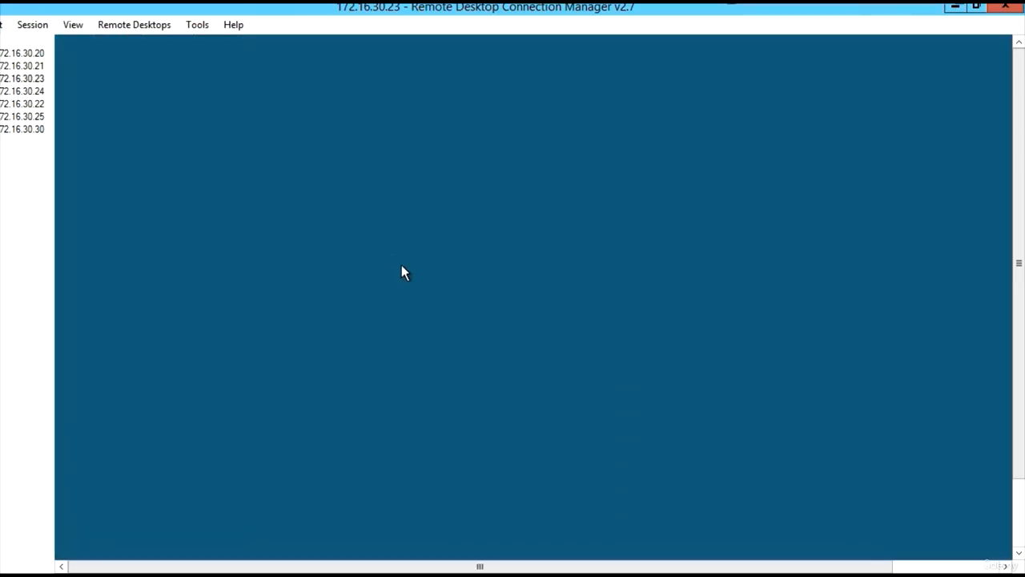
pyautogui.click(664, 362)
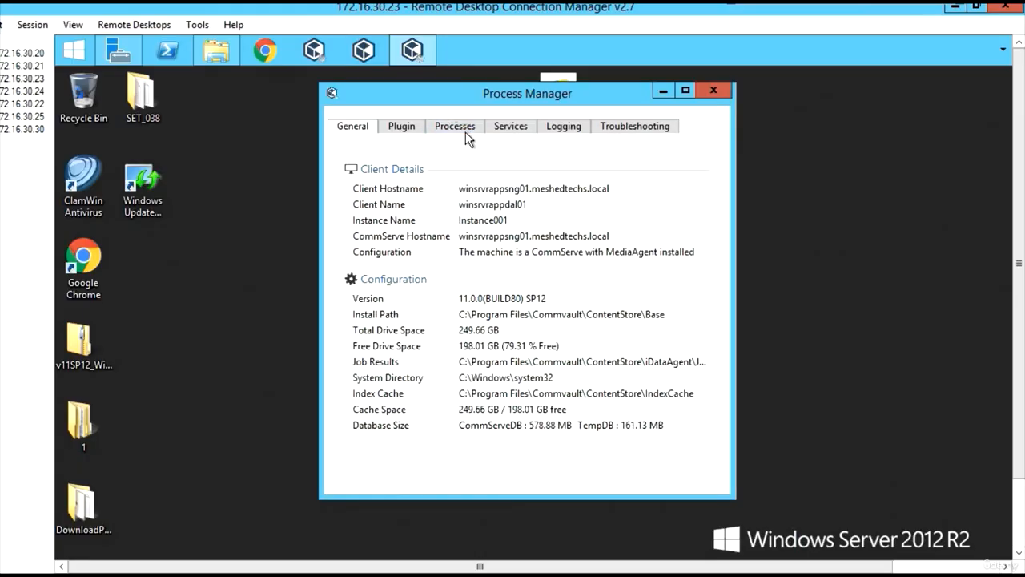
pyautogui.click(505, 129)
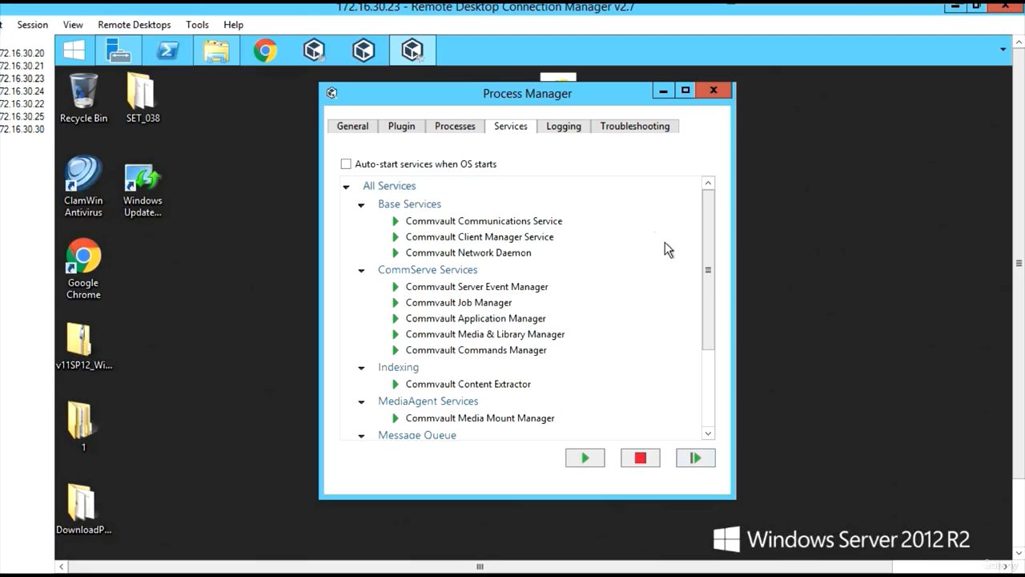
pyautogui.click(774, 5)
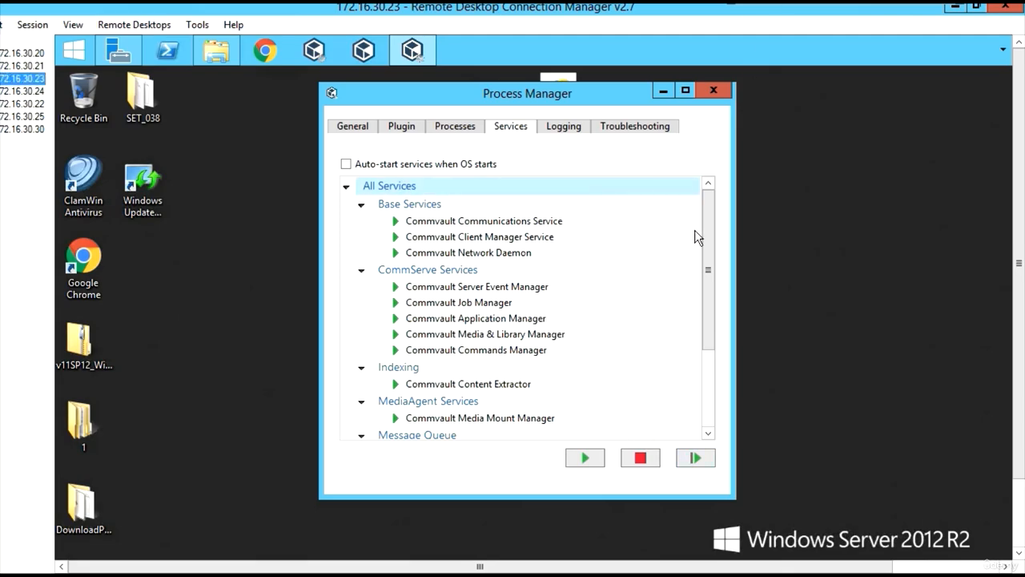
pyautogui.scroll(-3, 705, 232)
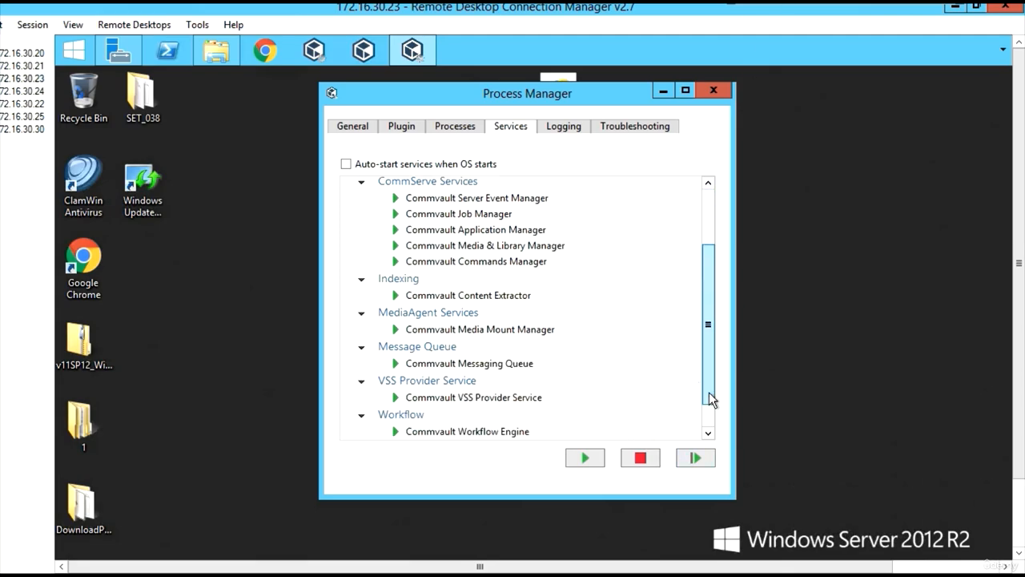
pyautogui.click(716, 90)
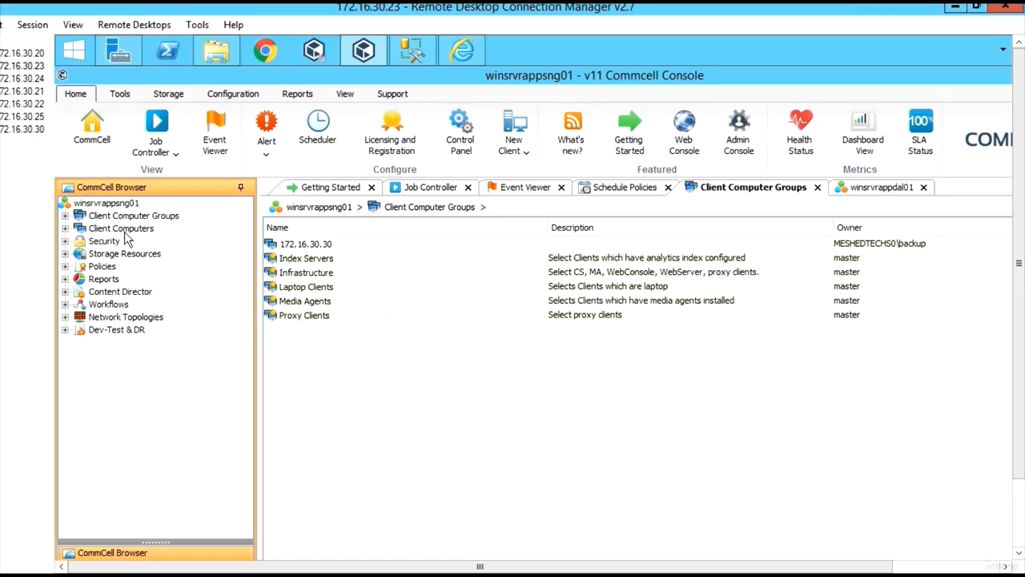
# Switch to SQL Server Management Studio and locate the dbo.APP_CommCell table among the CommServ database tables
pyautogui.click(410, 51)
pyautogui.moveTo(348, 225); pyautogui.dragTo(346, 212)
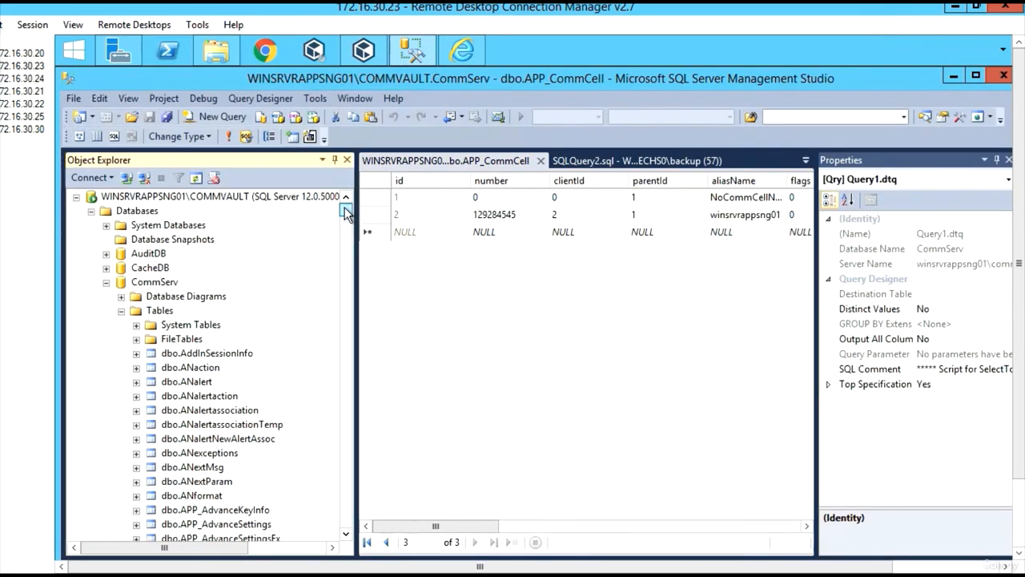
pyautogui.scroll(-2, 228, 481)
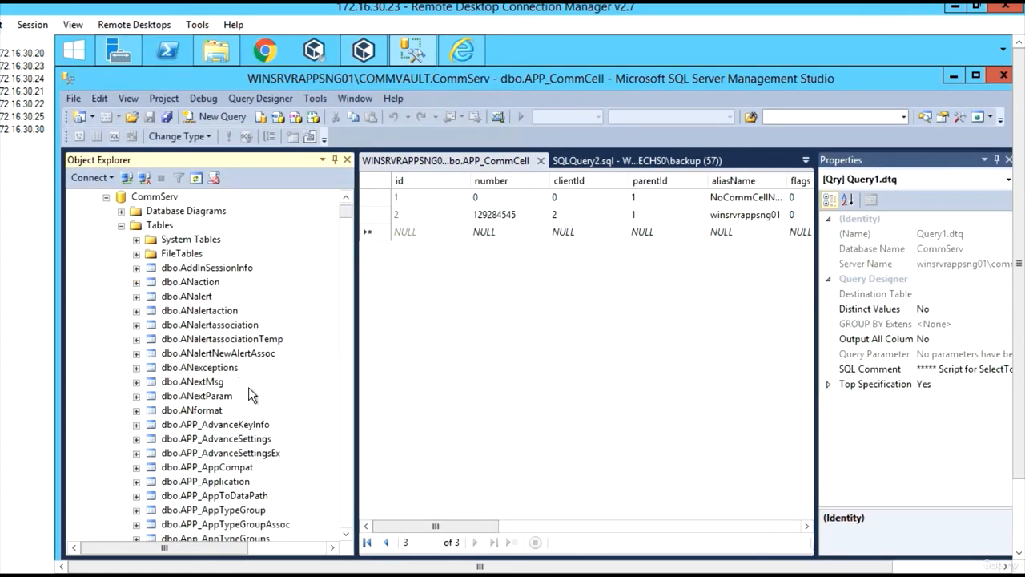
pyautogui.scroll(2, 249, 387)
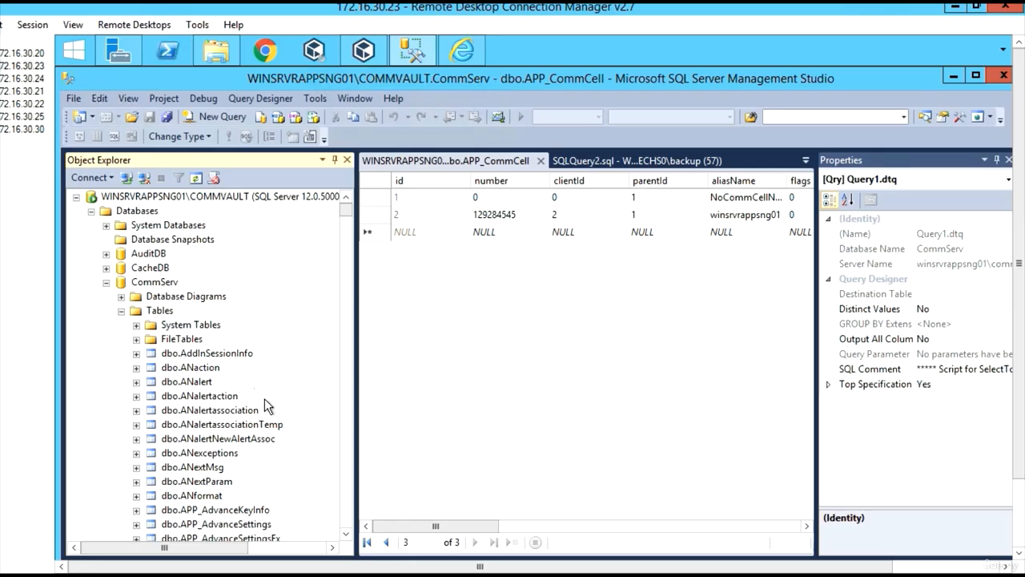
pyautogui.scroll(-10, 244, 408)
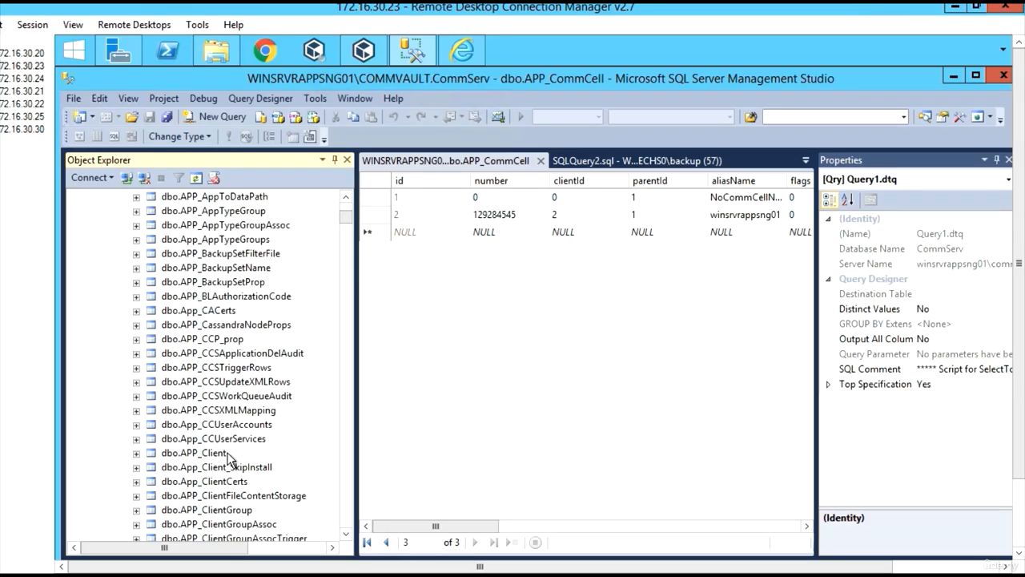
pyautogui.scroll(-9, 228, 460)
pyautogui.click(206, 298)
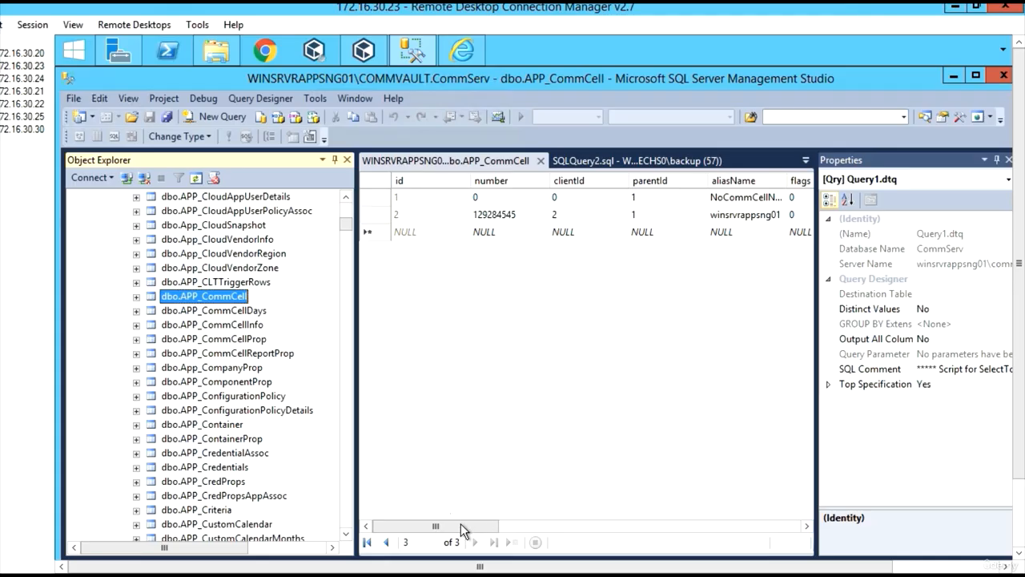
# Examine the clientId, aliasName and neighbouring columns of the APP_CommCell rows, and switch back to the CommCell Console
pyautogui.moveTo(461, 528); pyautogui.dragTo(508, 529)
pyautogui.click(617, 231)
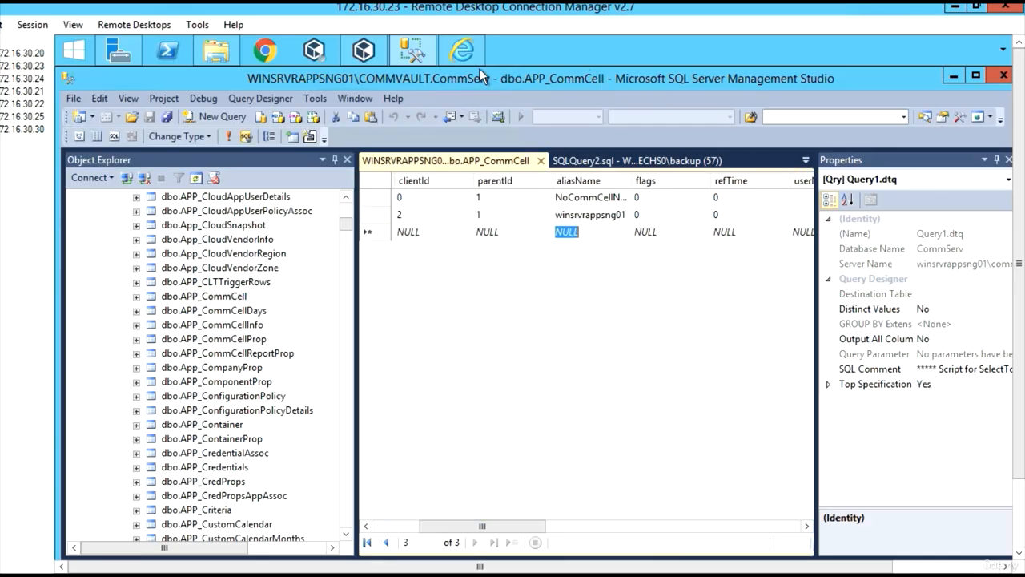
pyautogui.click(373, 55)
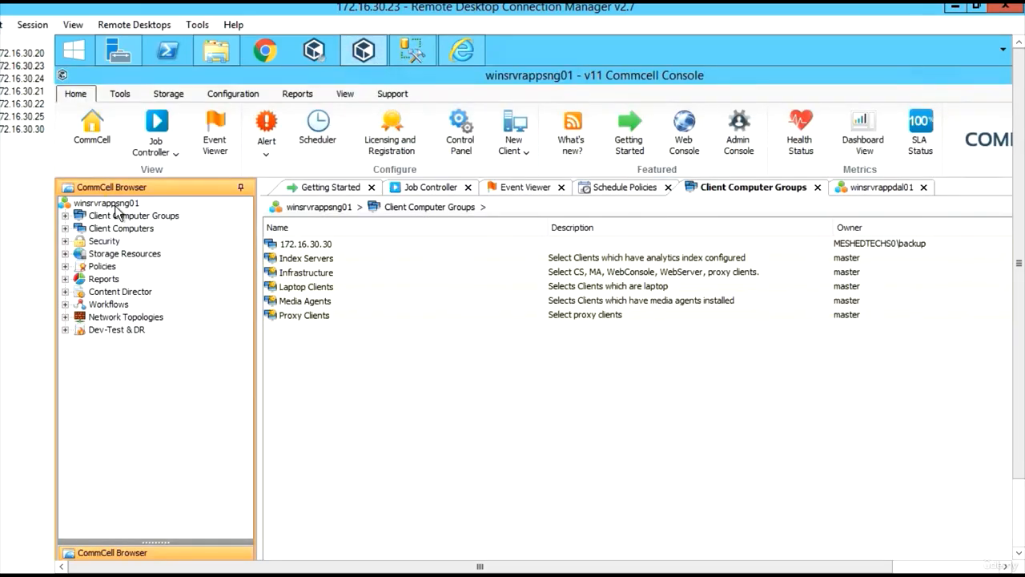